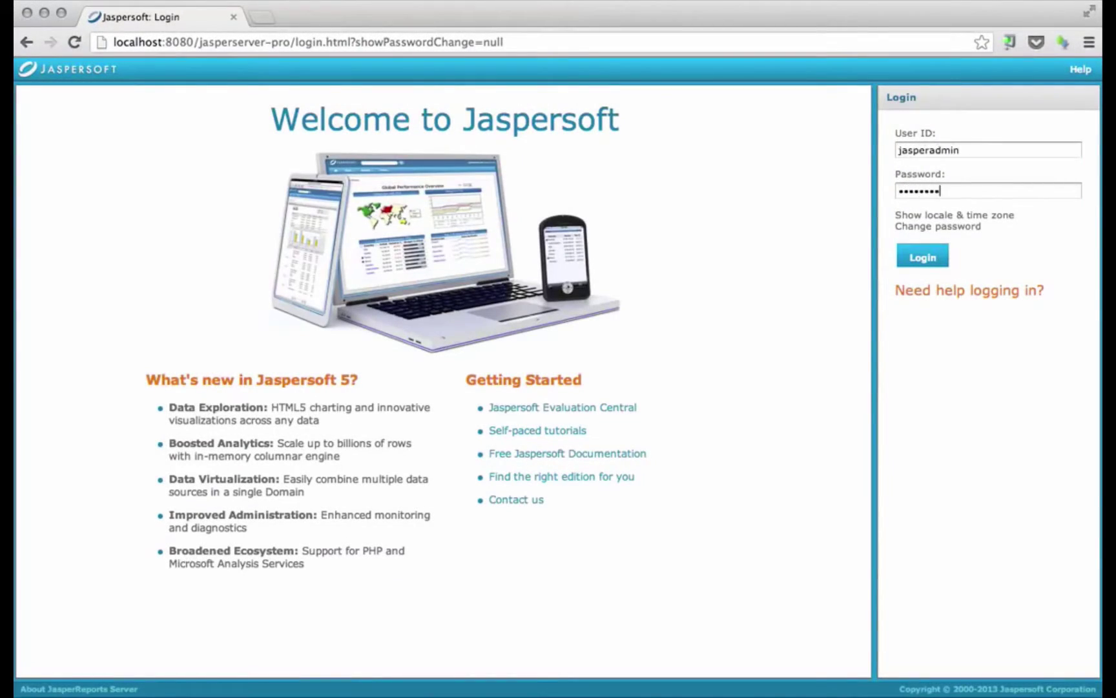
Submit the administrator login to reach the JasperReports Server home page
{"action": "key", "text": "Return"}
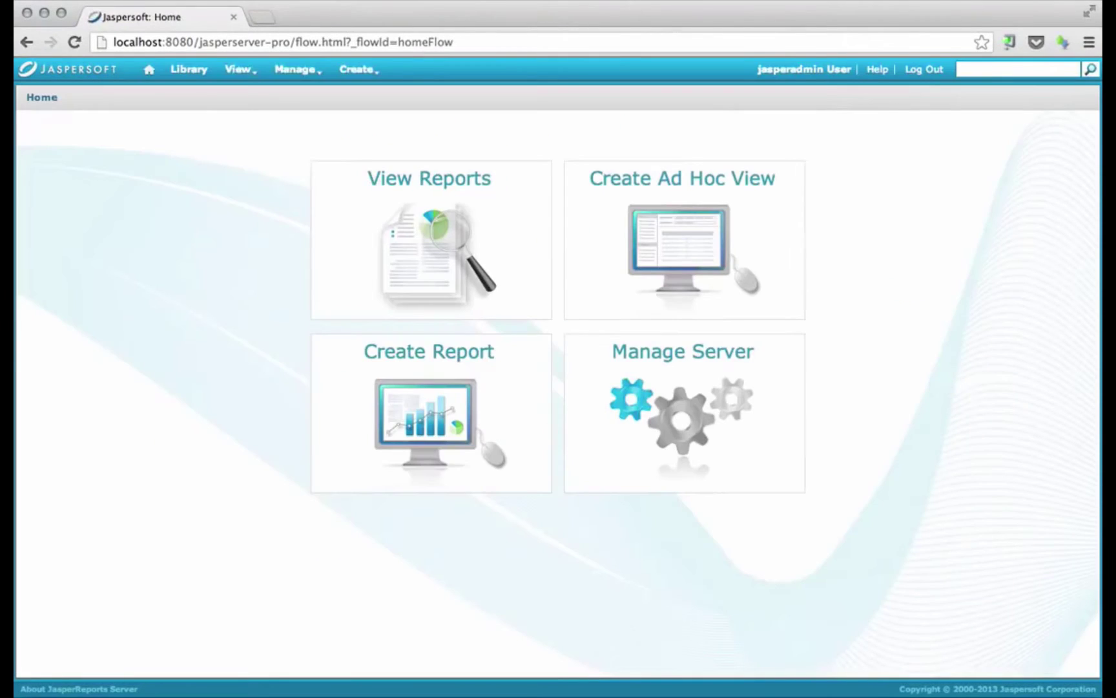
Review the San Francisco user's City profile attribute, then cancel the edit and discard the test entry
{"action": "left_click", "coordinate": [293, 70]}
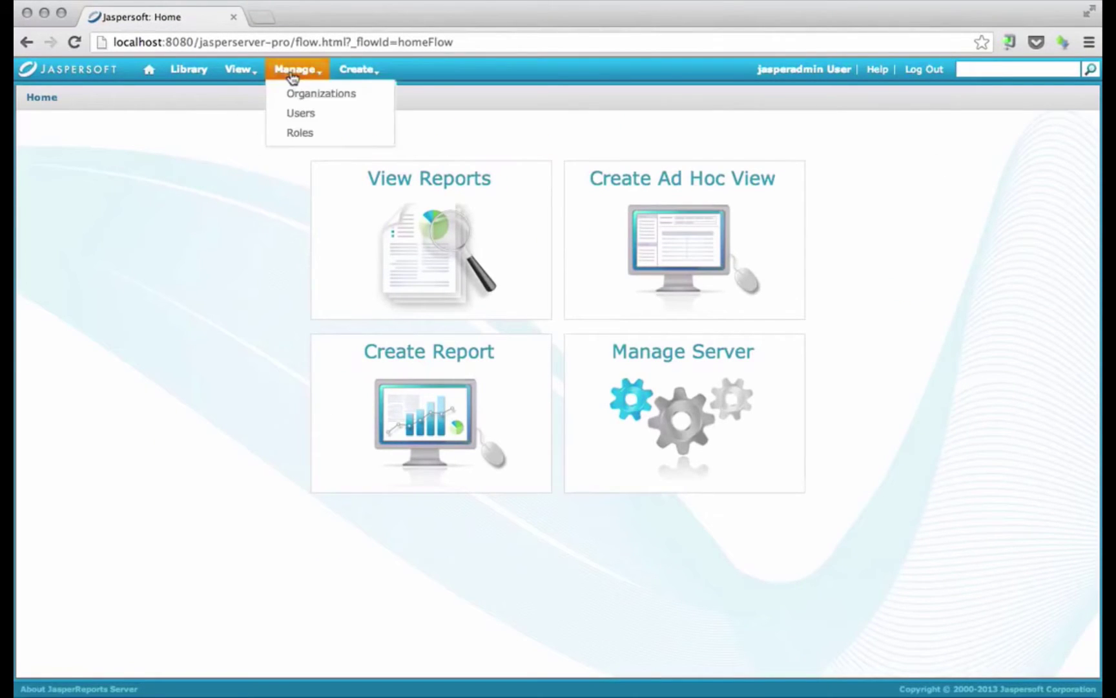
{"action": "left_click", "coordinate": [301, 113]}
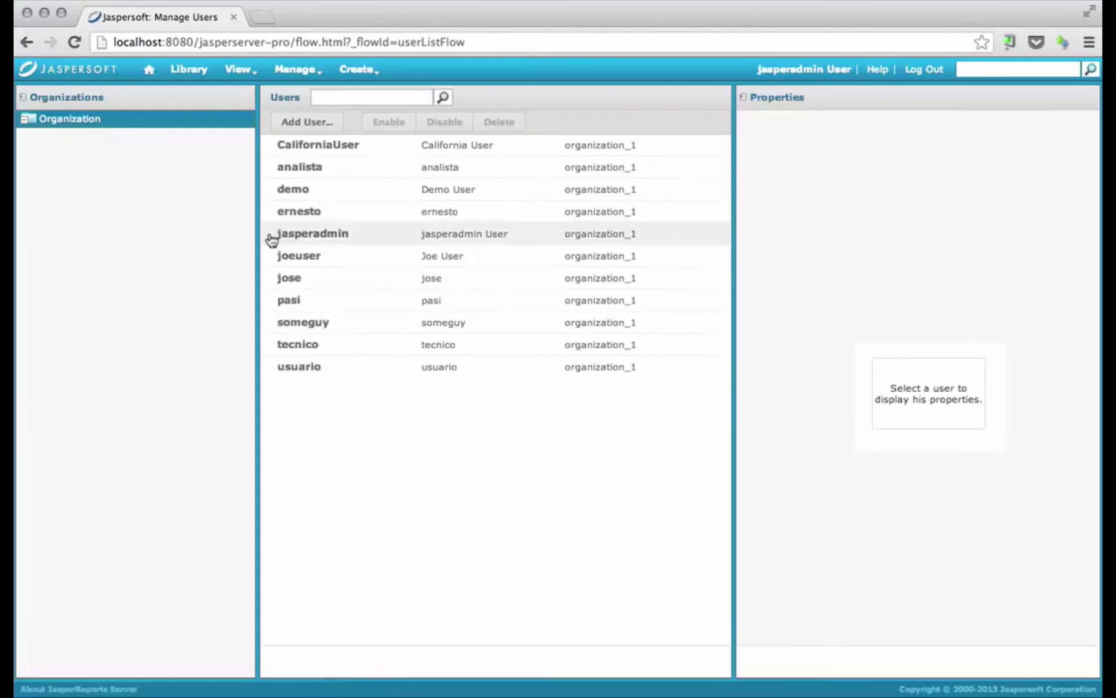
{"action": "left_click", "coordinate": [339, 324]}
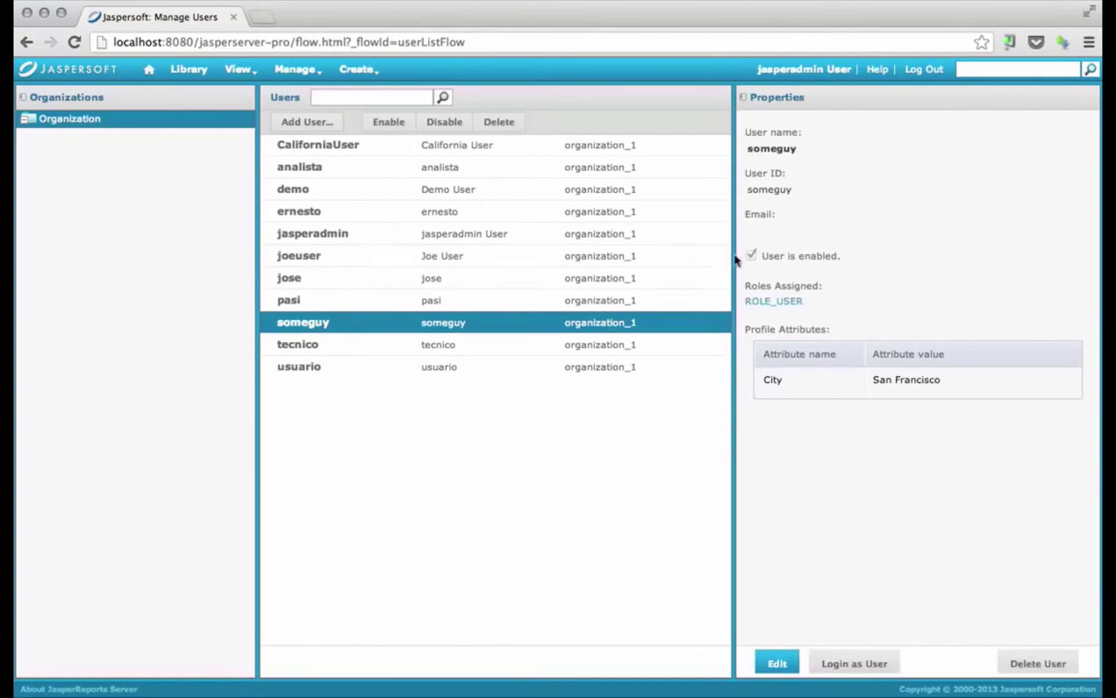
{"action": "left_click", "coordinate": [778, 663]}
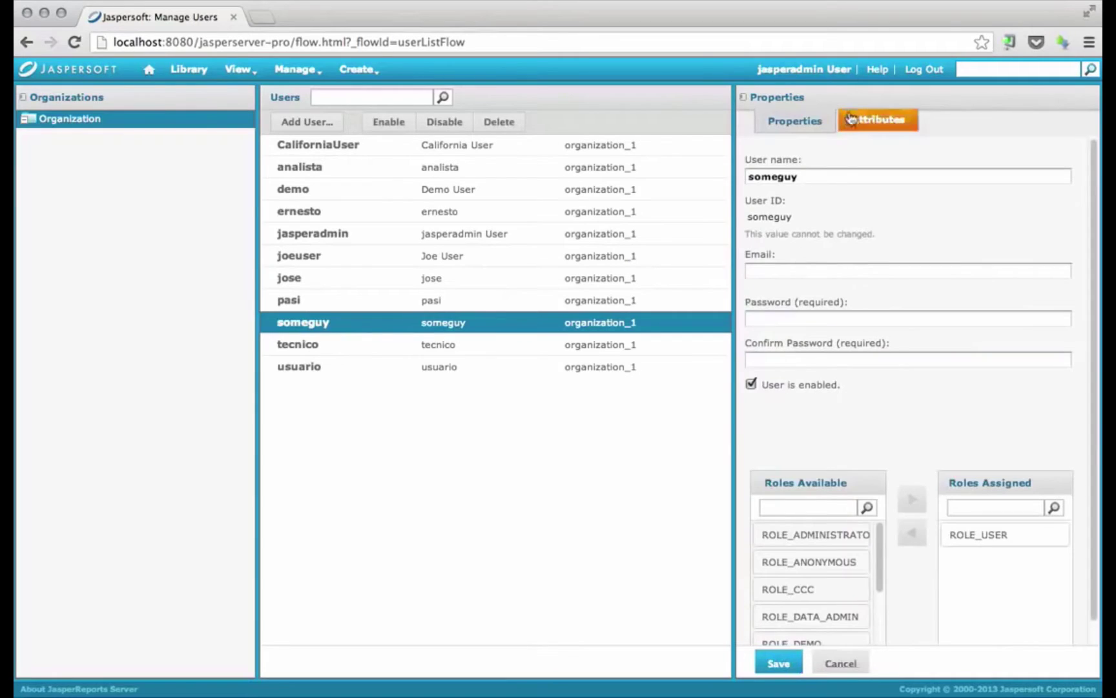
{"action": "left_click", "coordinate": [875, 120]}
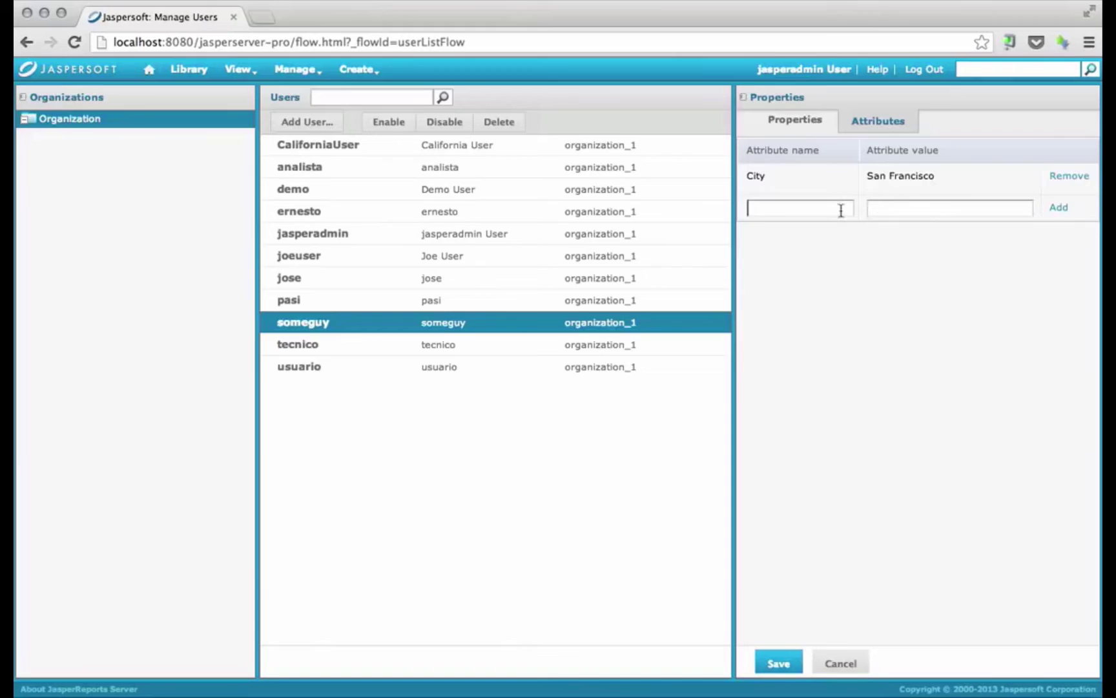
{"action": "type", "text": "asdfasdf"}
{"action": "left_click", "coordinate": [845, 660]}
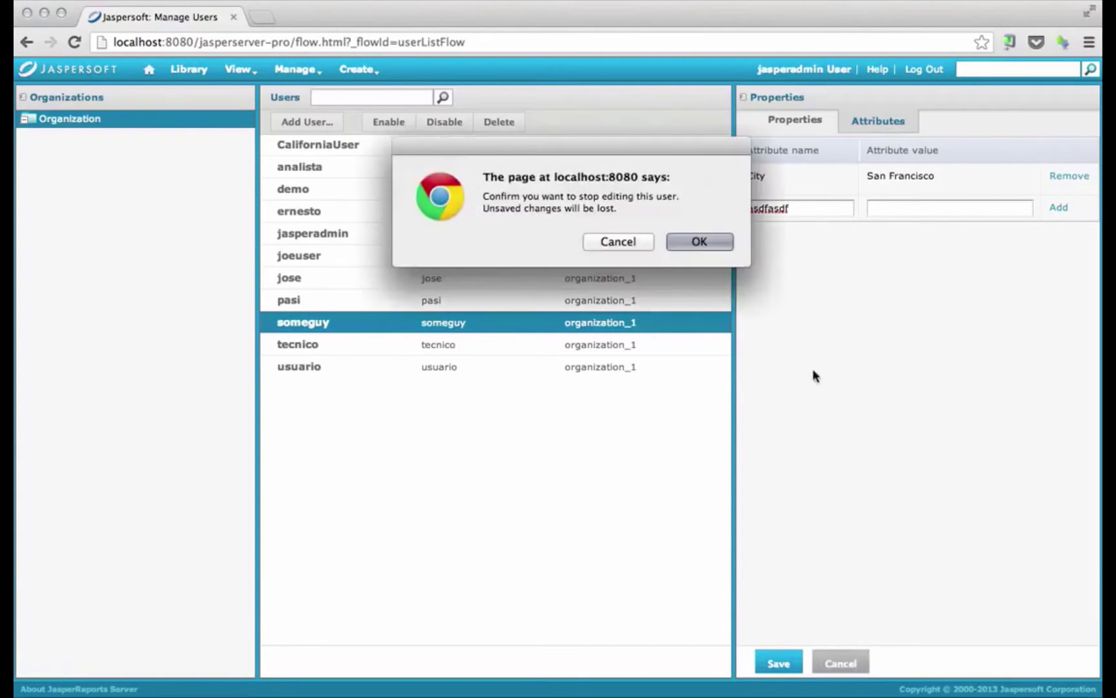
{"action": "left_click", "coordinate": [672, 242]}
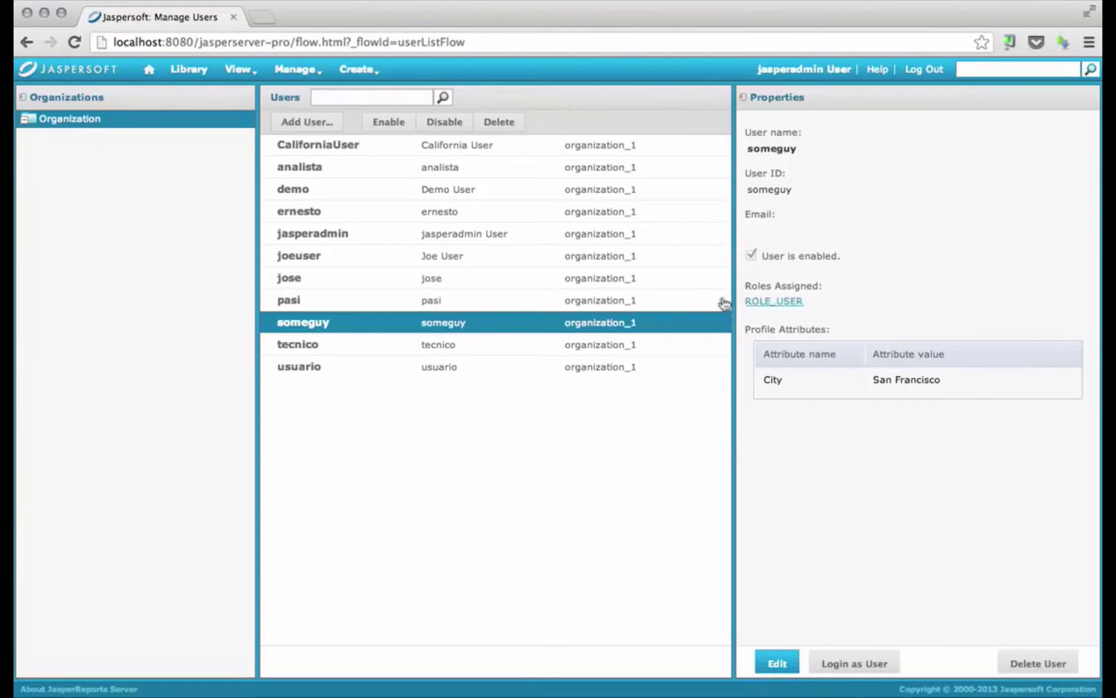
Browse the repository to Organization > Domains and select Supermart Domain
{"action": "left_click", "coordinate": [238, 69]}
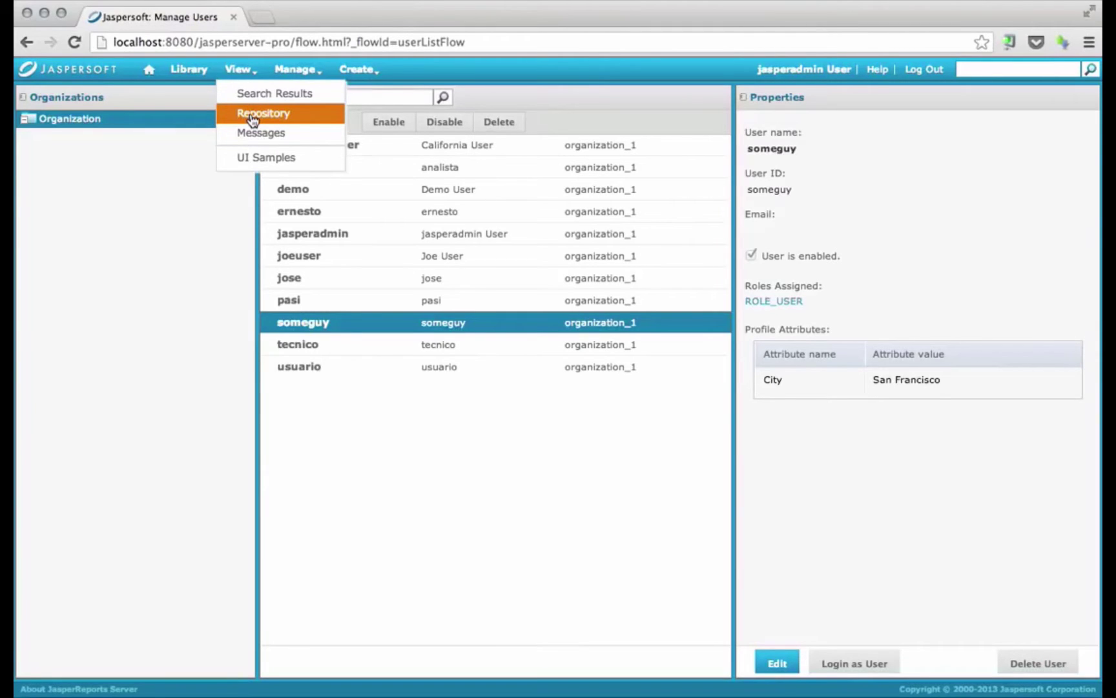
{"action": "left_click", "coordinate": [252, 116]}
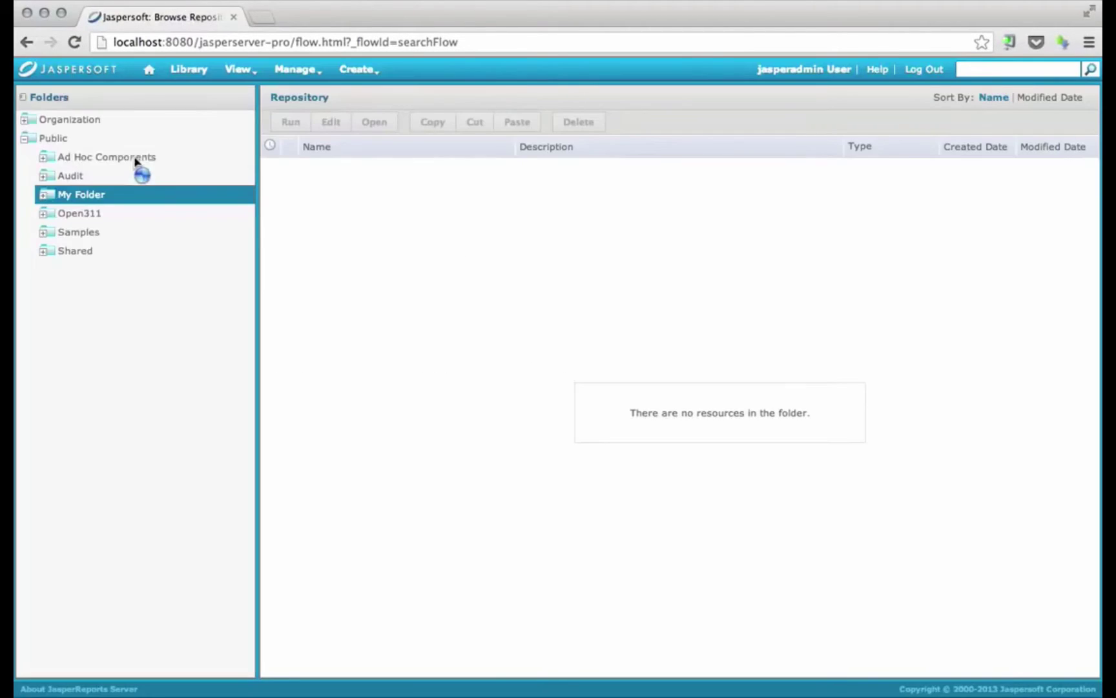
{"action": "left_click", "coordinate": [28, 119]}
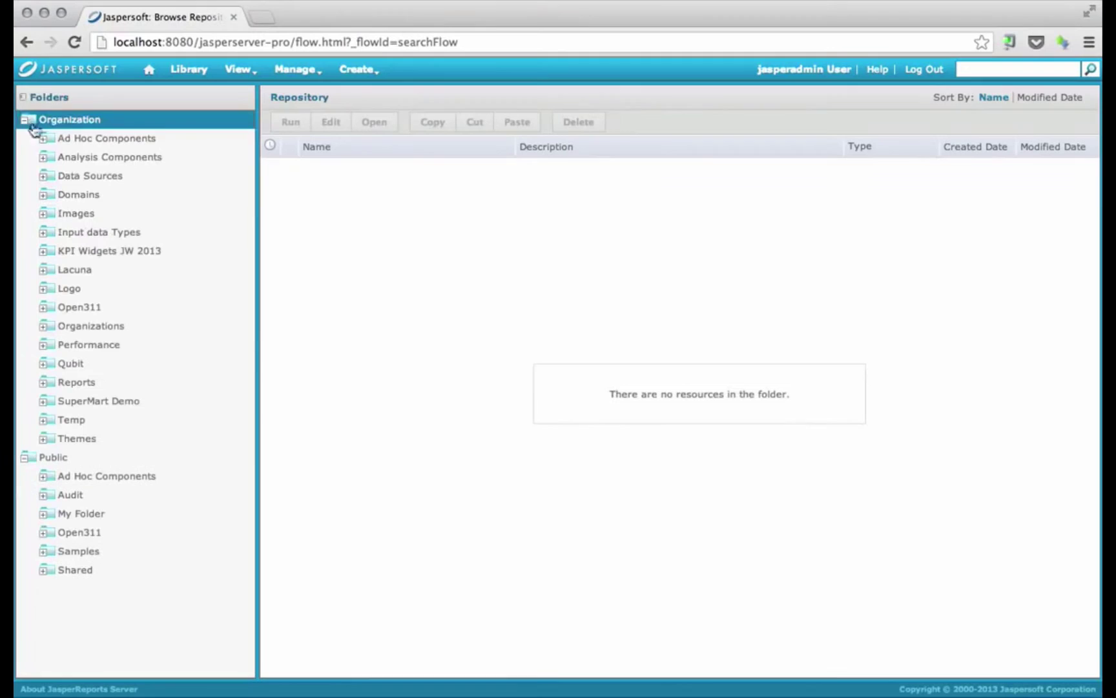
{"action": "left_click", "coordinate": [50, 196]}
{"action": "left_click", "coordinate": [465, 211]}
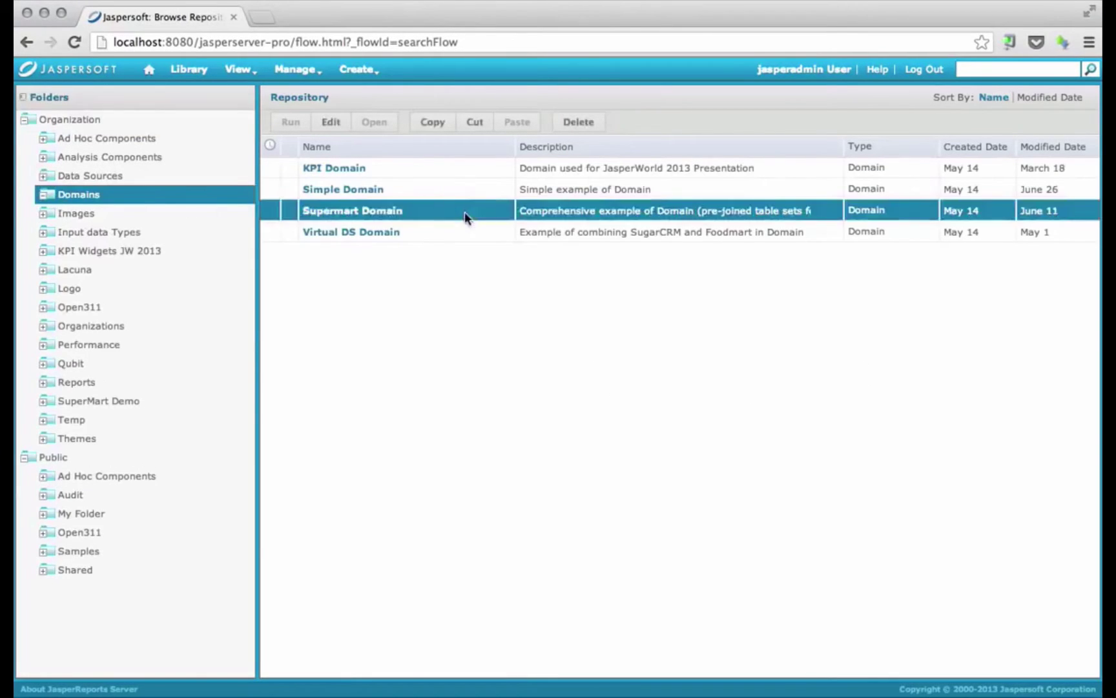
Create a new ad hoc view from Supermart Domain with the Sales fields selected
{"action": "left_click", "coordinate": [356, 69]}
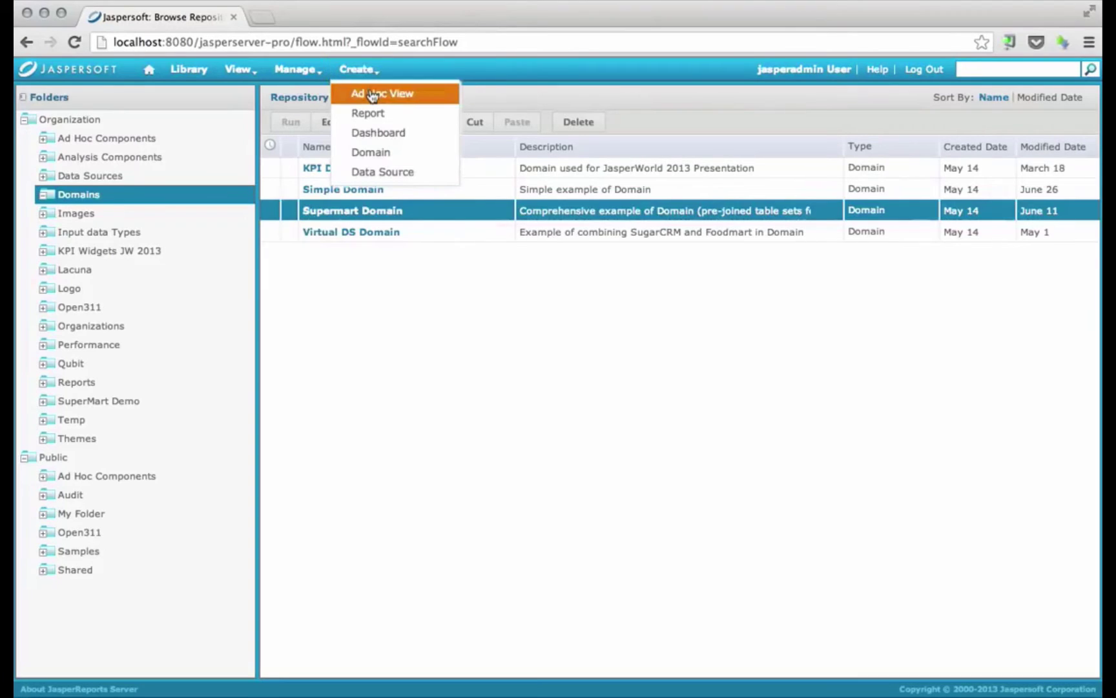
{"action": "left_click", "coordinate": [373, 94]}
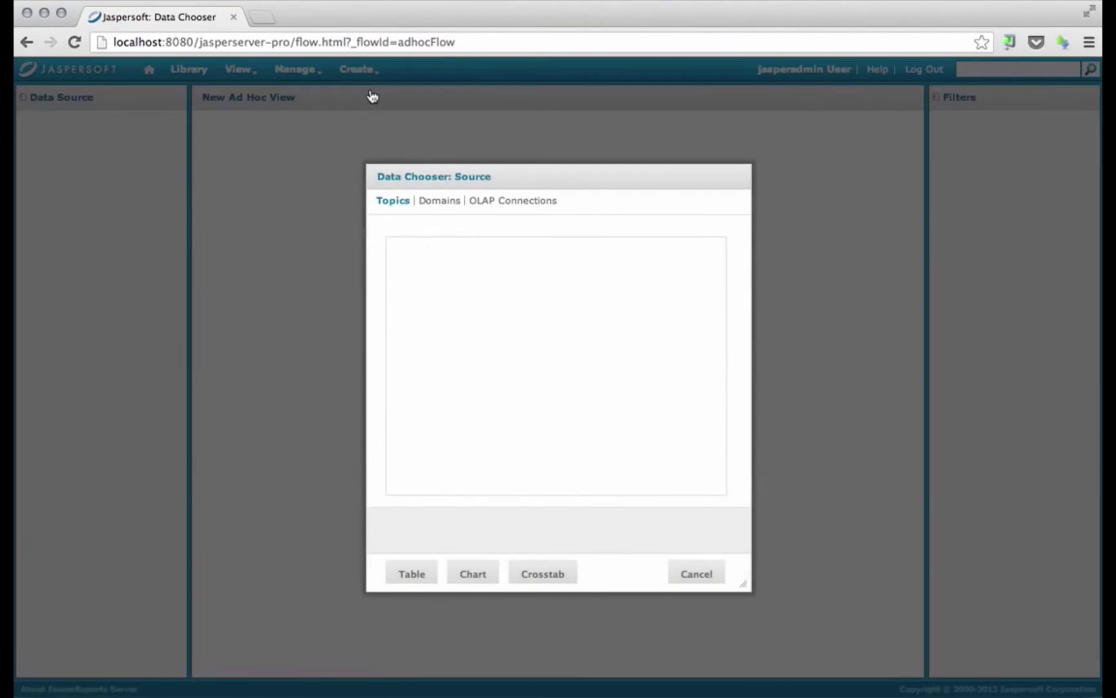
{"action": "left_click", "coordinate": [443, 204]}
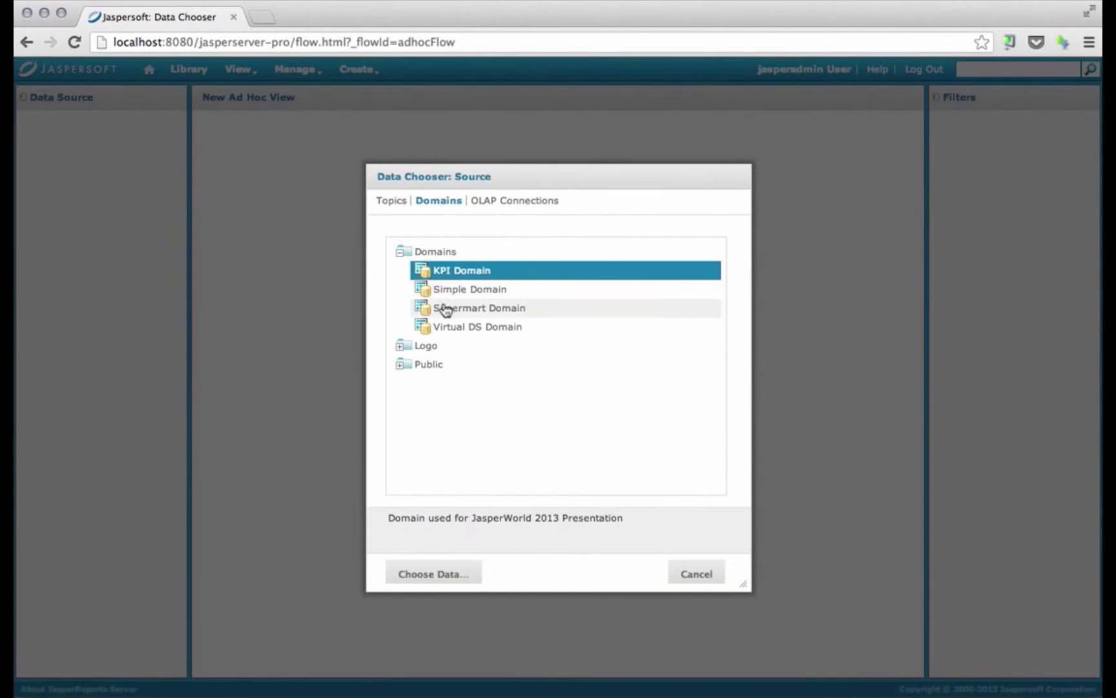
{"action": "left_click", "coordinate": [445, 308]}
{"action": "left_click", "coordinate": [457, 572]}
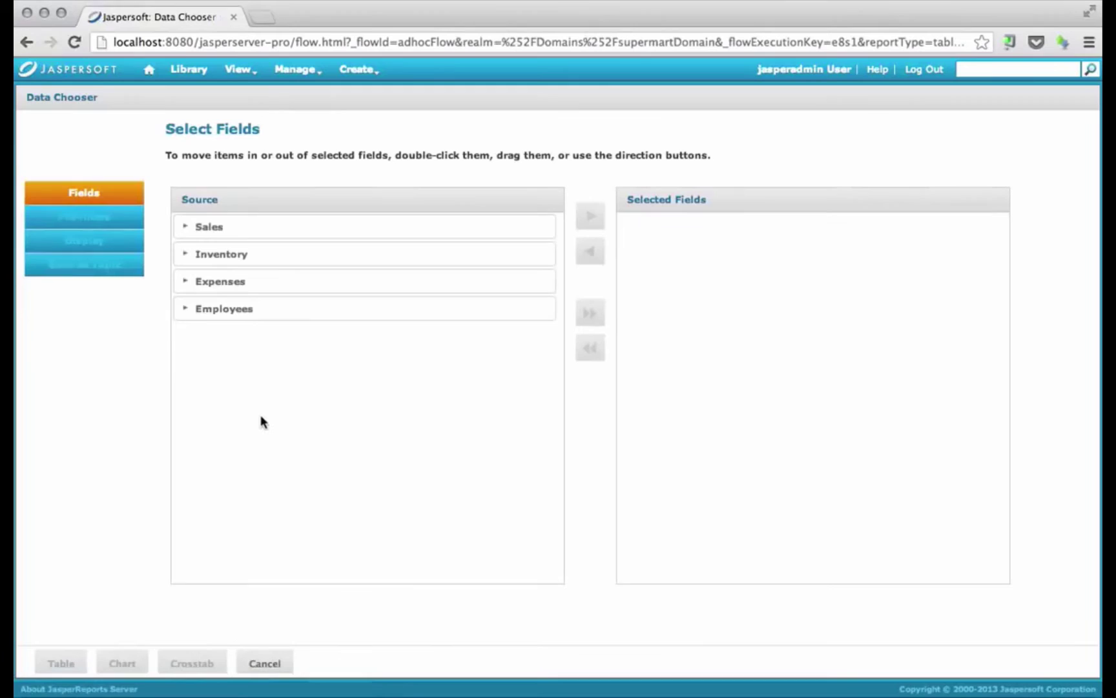
{"action": "double_click", "coordinate": [208, 227]}
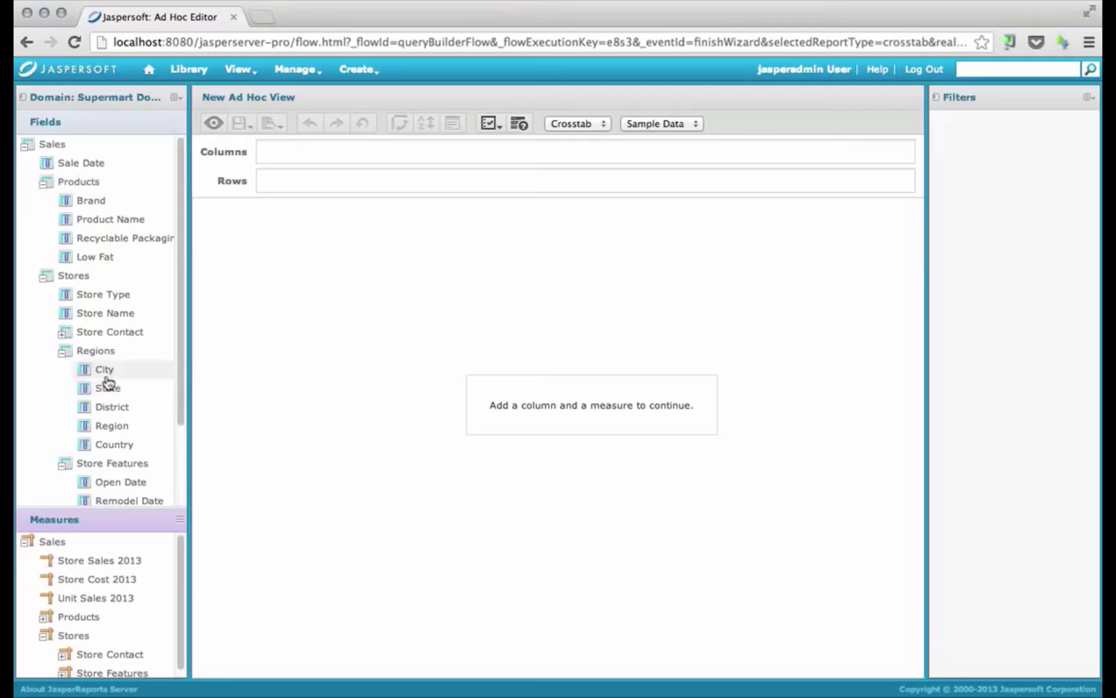
Put City in the crosstab rows and Unit Sales 2013 in the columns, then review the totals
{"action": "double_click", "coordinate": [138, 372]}
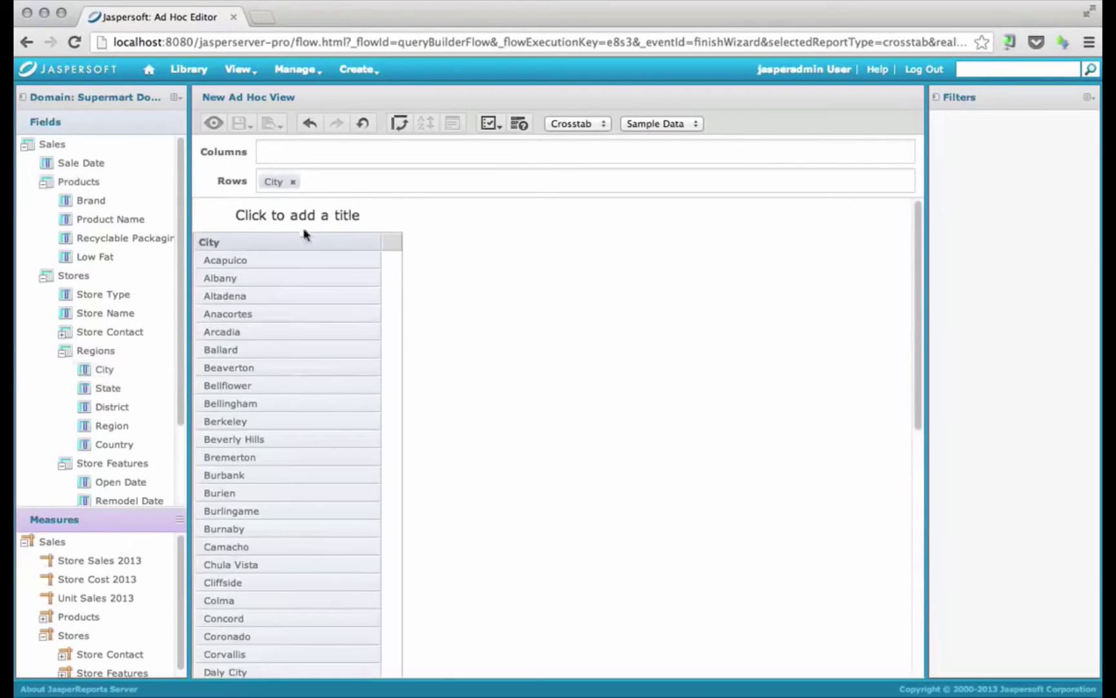
{"action": "left_click", "coordinate": [136, 604]}
{"action": "left_click_drag", "start_coordinate": [135, 604], "coordinate": [503, 457]}
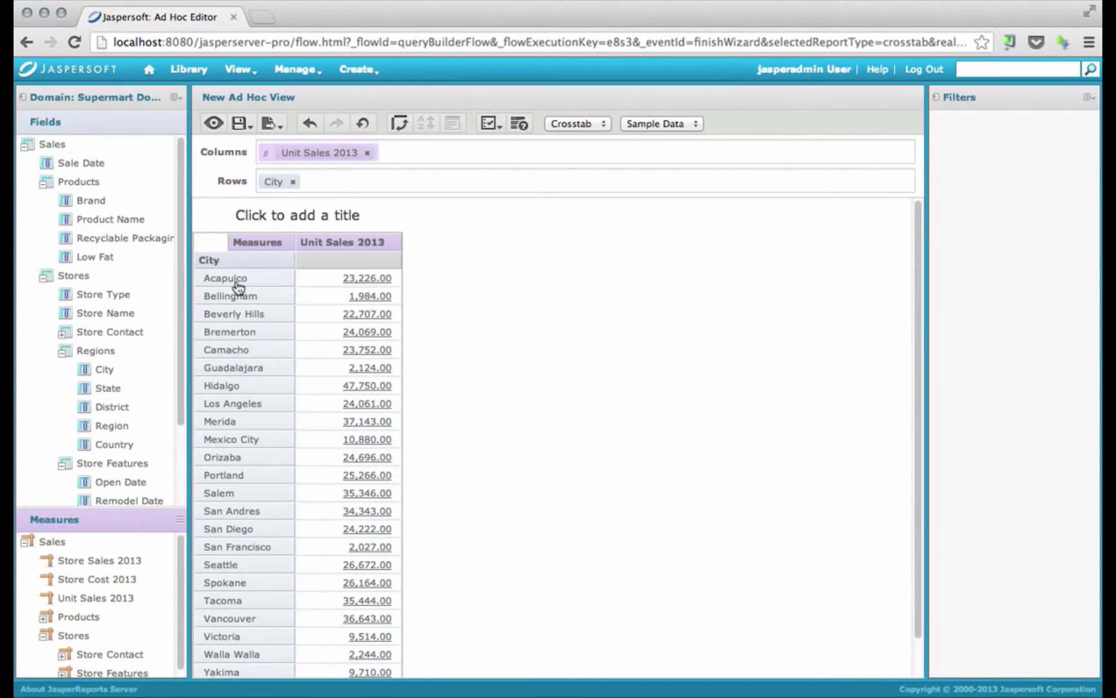
{"action": "scroll", "coordinate": [288, 452], "scroll_direction": "down", "scroll_amount": 2}
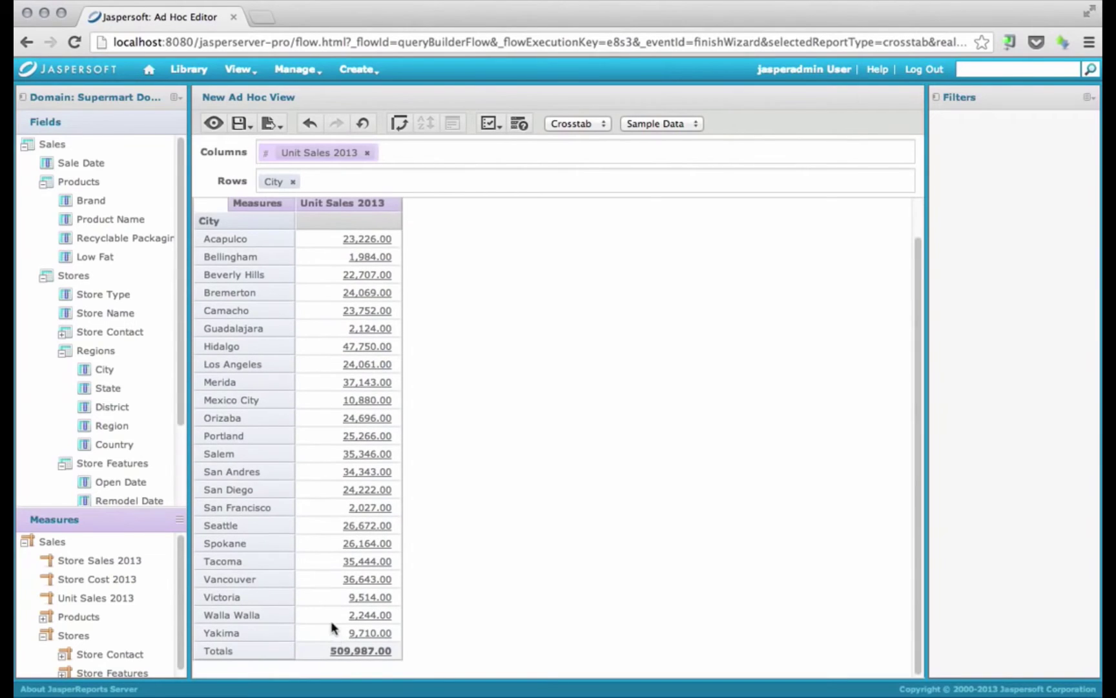
{"action": "scroll", "coordinate": [330, 617], "scroll_direction": "up", "scroll_amount": 1}
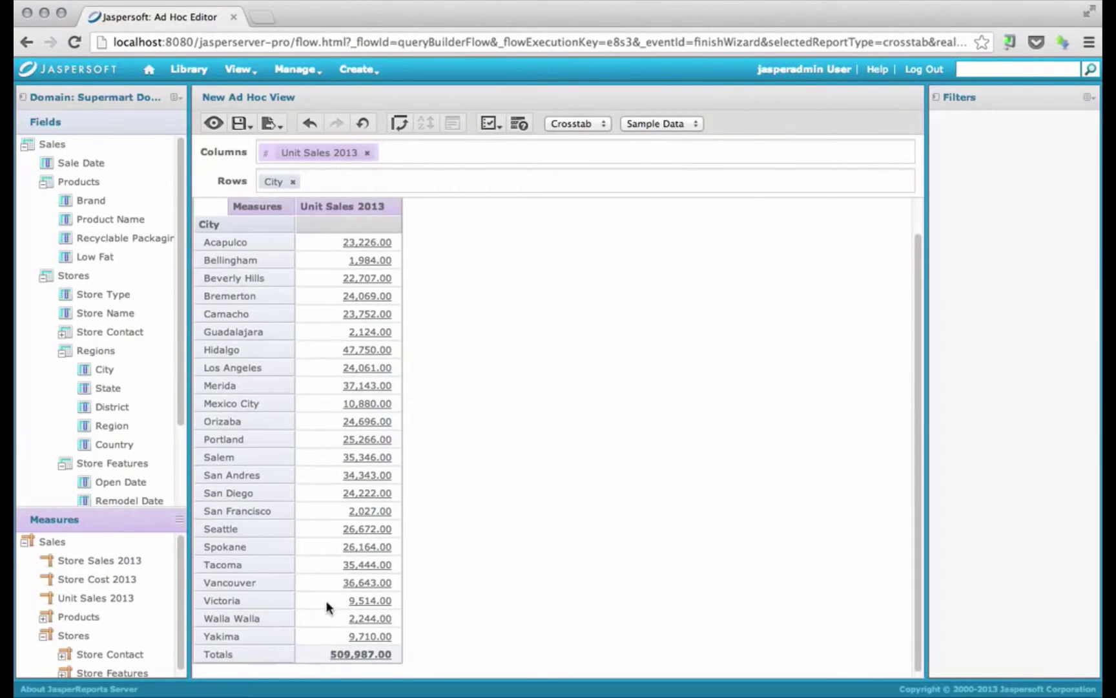
{"action": "scroll", "coordinate": [325, 606], "scroll_direction": "up", "scroll_amount": 2}
{"action": "scroll", "coordinate": [325, 600], "scroll_direction": "down", "scroll_amount": 1}
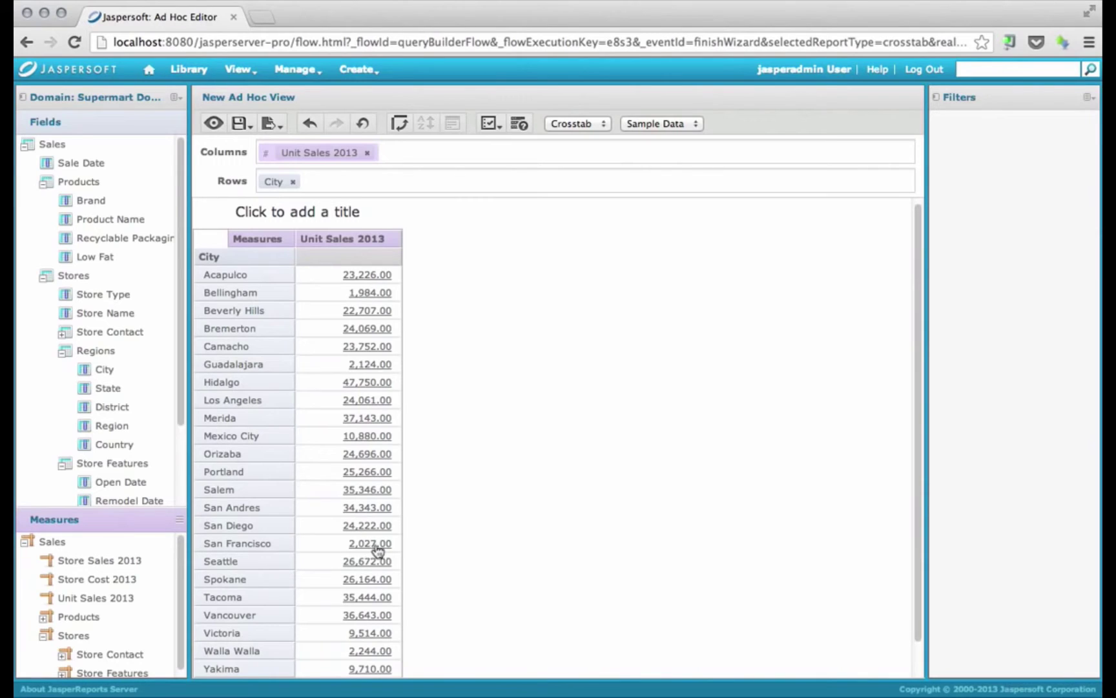
{"action": "scroll", "coordinate": [430, 557], "scroll_direction": "down", "scroll_amount": 2}
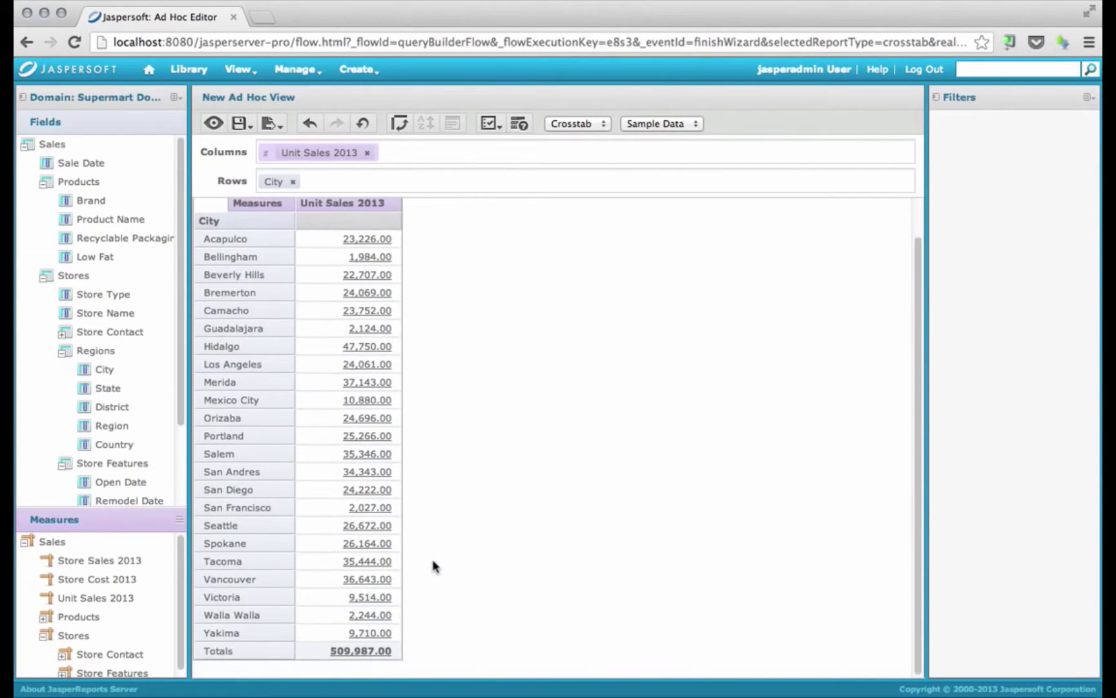
{"action": "scroll", "coordinate": [431, 555], "scroll_direction": "up", "scroll_amount": 2}
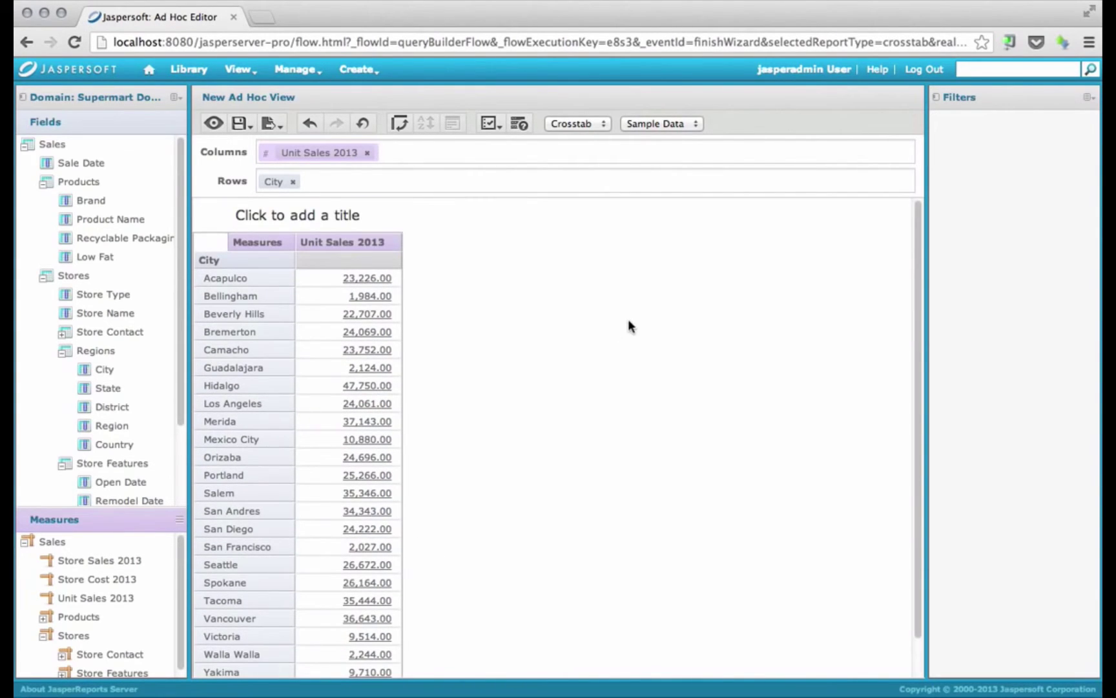
Leave the unsaved ad hoc view and go to the repository browser
{"action": "mouse_move", "coordinate": [239, 69]}
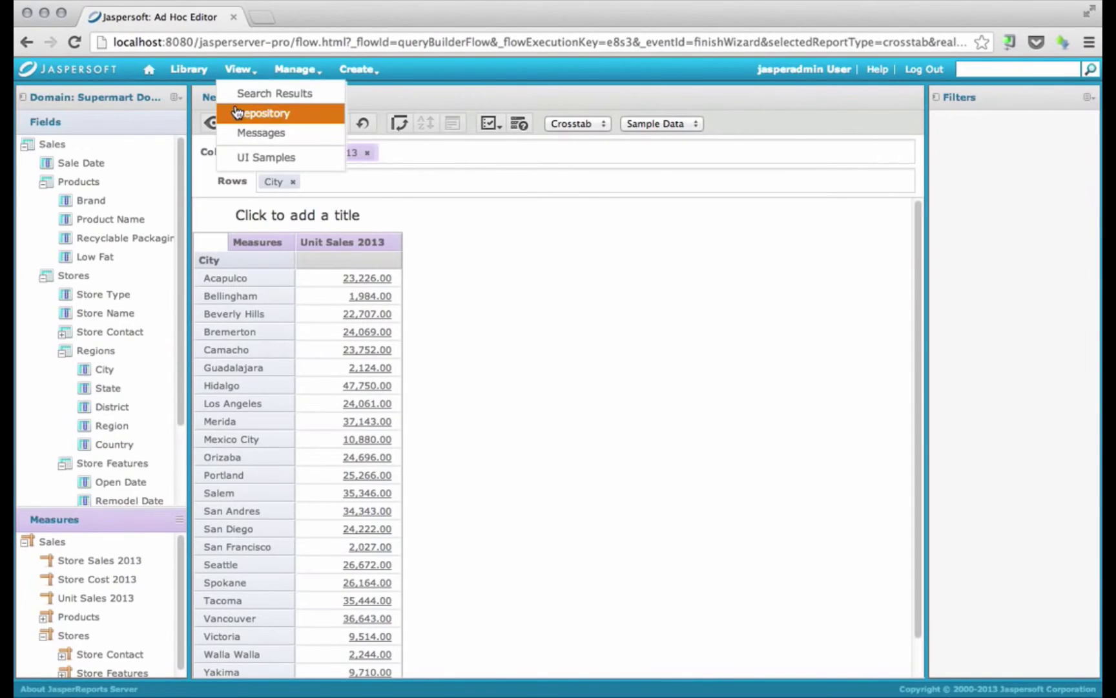
{"action": "left_click", "coordinate": [237, 113]}
{"action": "left_click", "coordinate": [695, 243]}
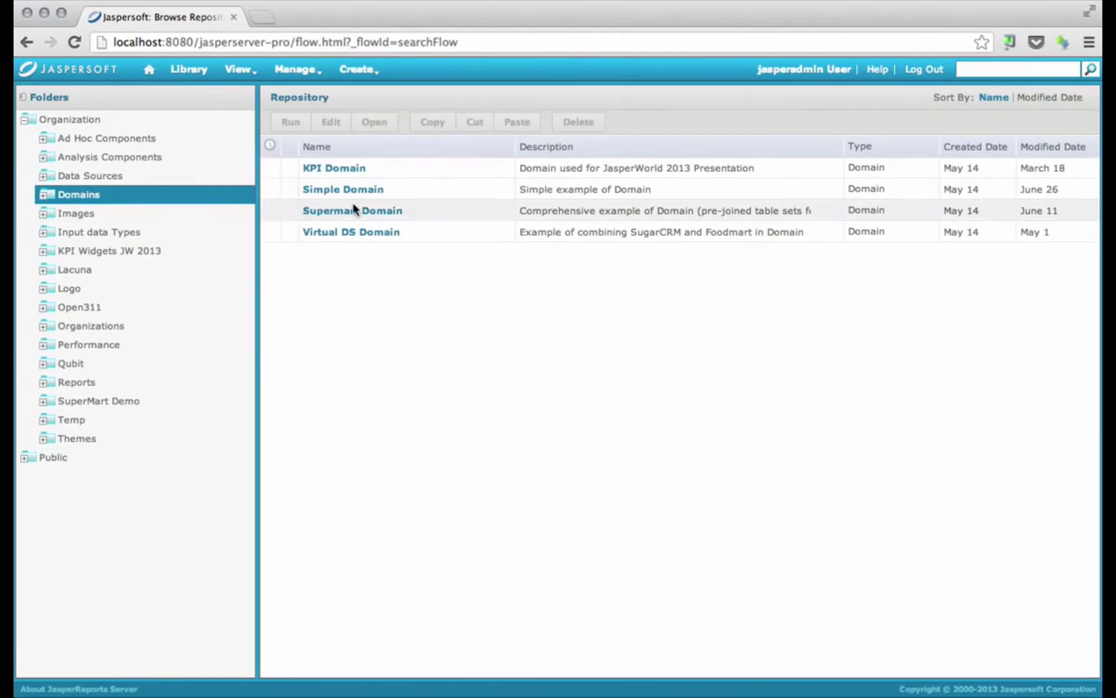
Copy Supermart Domain from Domains and paste it into Public > My Folder
{"action": "left_click", "coordinate": [443, 206]}
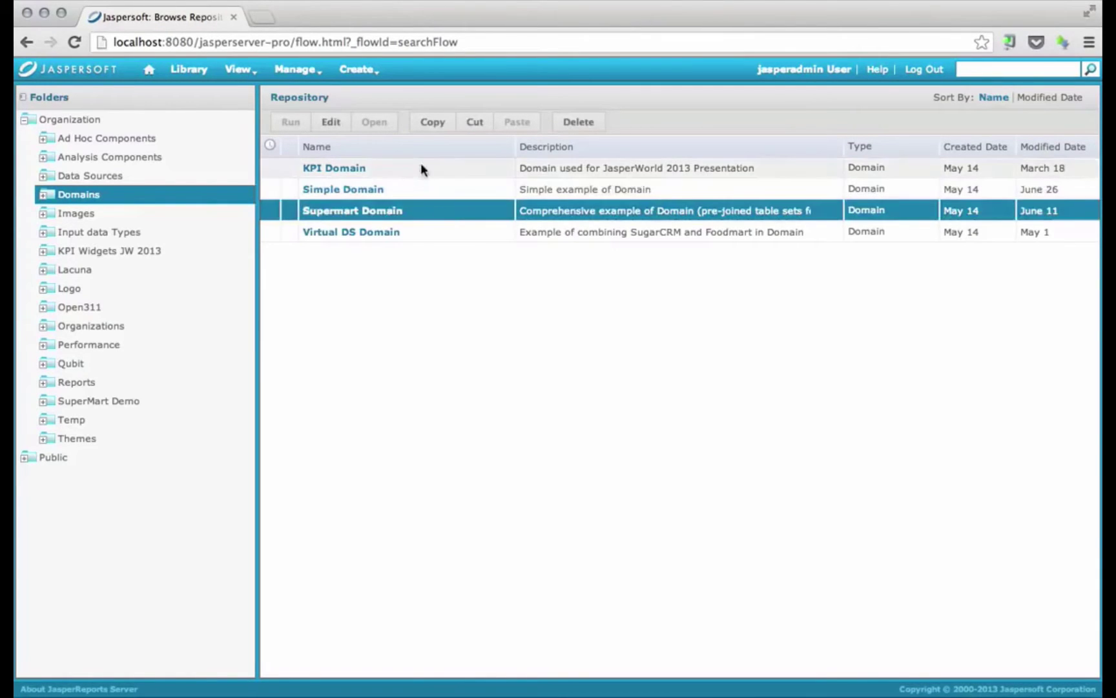
{"action": "left_click", "coordinate": [436, 127]}
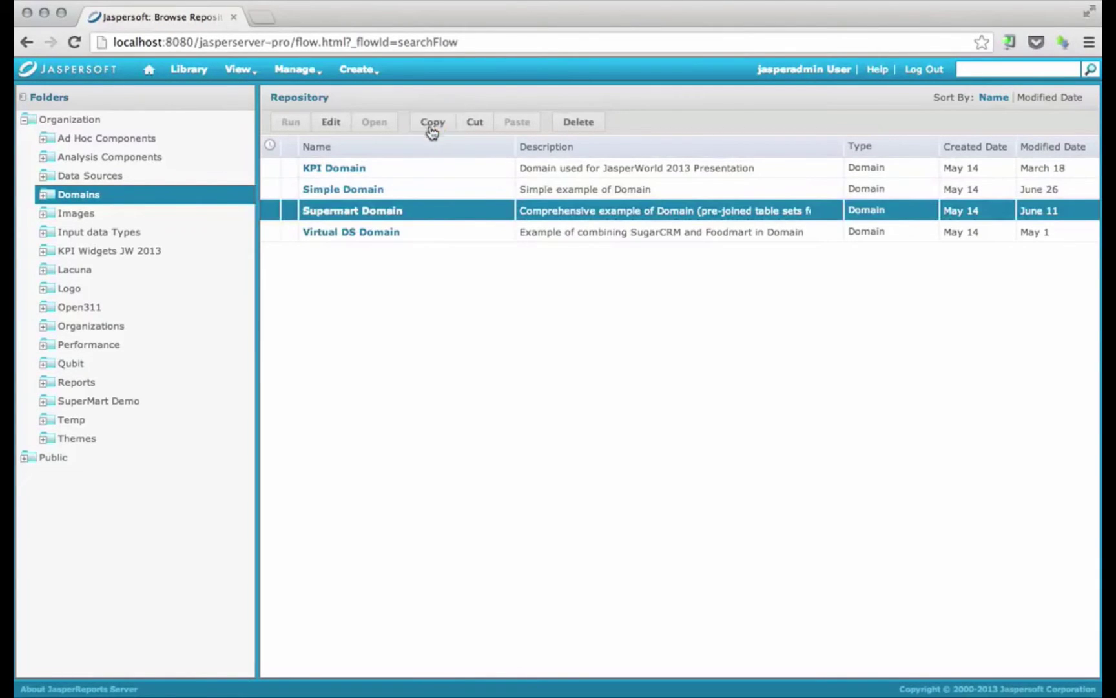
{"action": "left_click", "coordinate": [26, 458]}
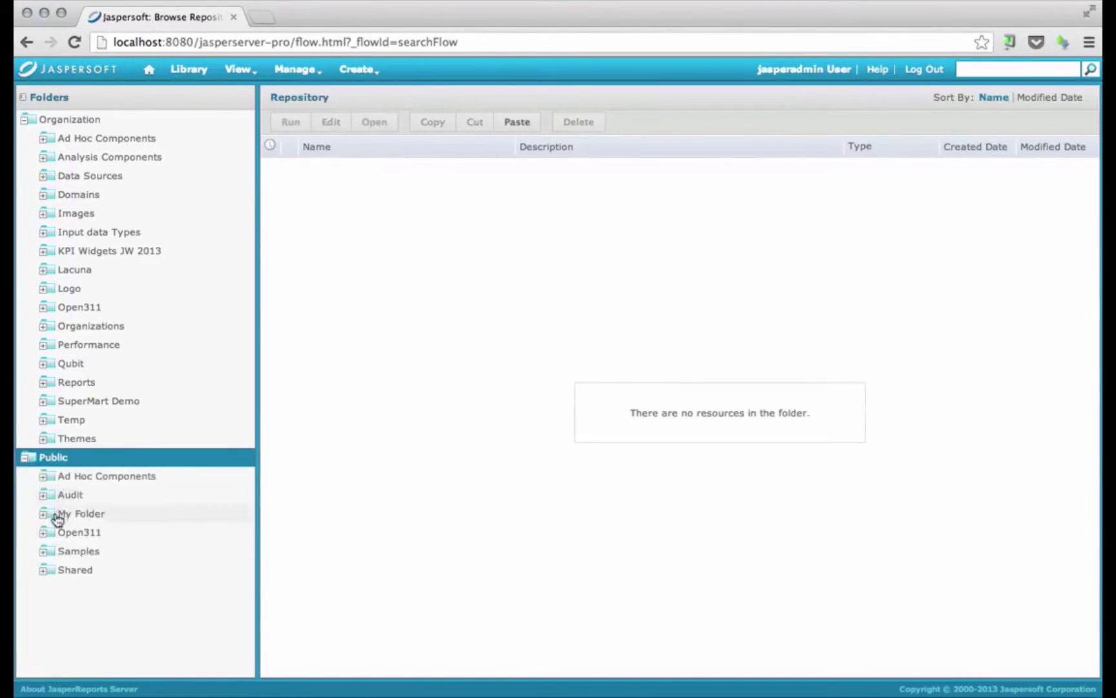
{"action": "left_click", "coordinate": [61, 513]}
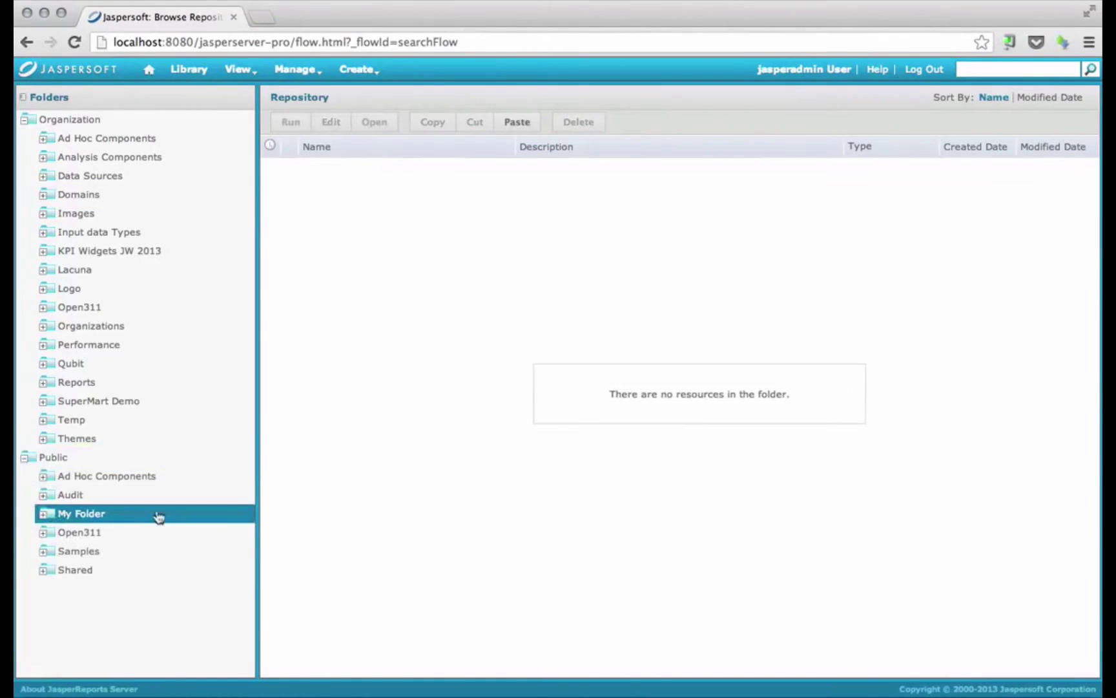
{"action": "left_click", "coordinate": [529, 127]}
{"action": "left_click", "coordinate": [452, 168]}
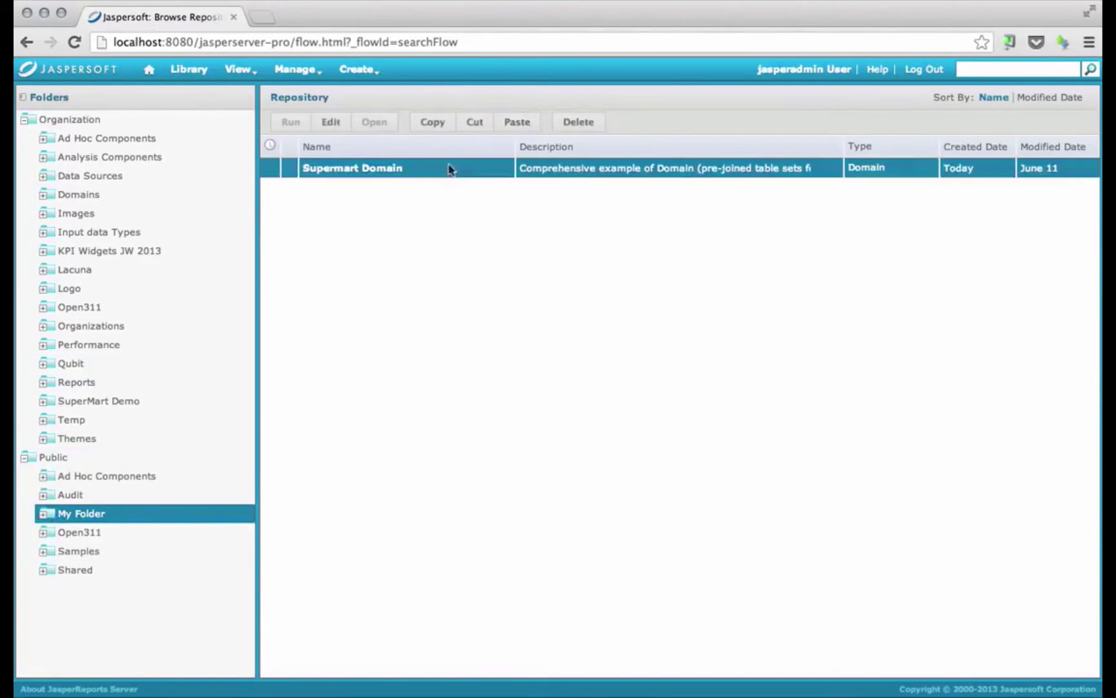
Edit the copied Supermart Domain and download its supermartDomain_domain_security file
{"action": "left_click", "coordinate": [332, 123]}
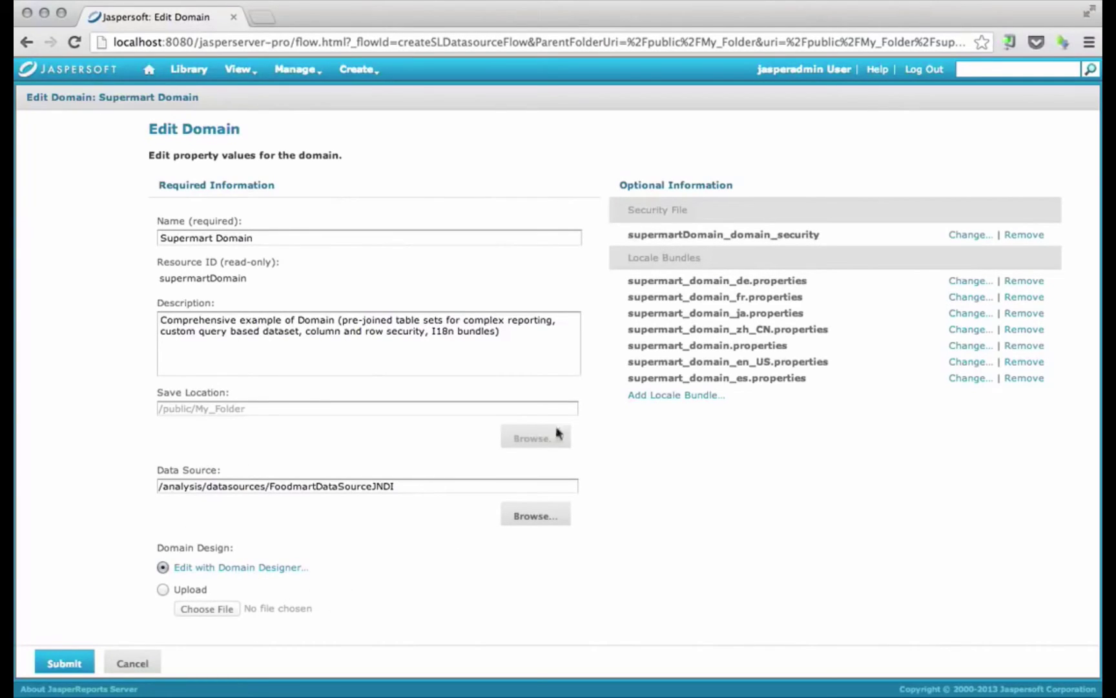
{"action": "left_click", "coordinate": [686, 237]}
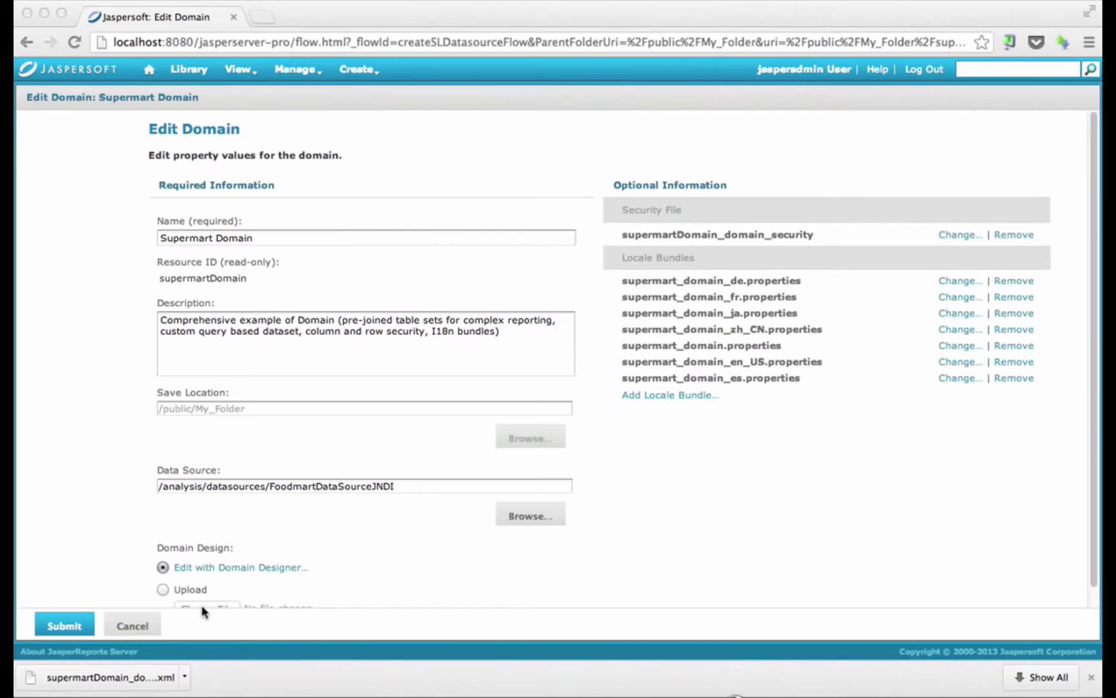
Reveal the downloaded supermartDomain_domain_security.xml in Finder and open it with TextWrangler
{"action": "left_click", "coordinate": [185, 676]}
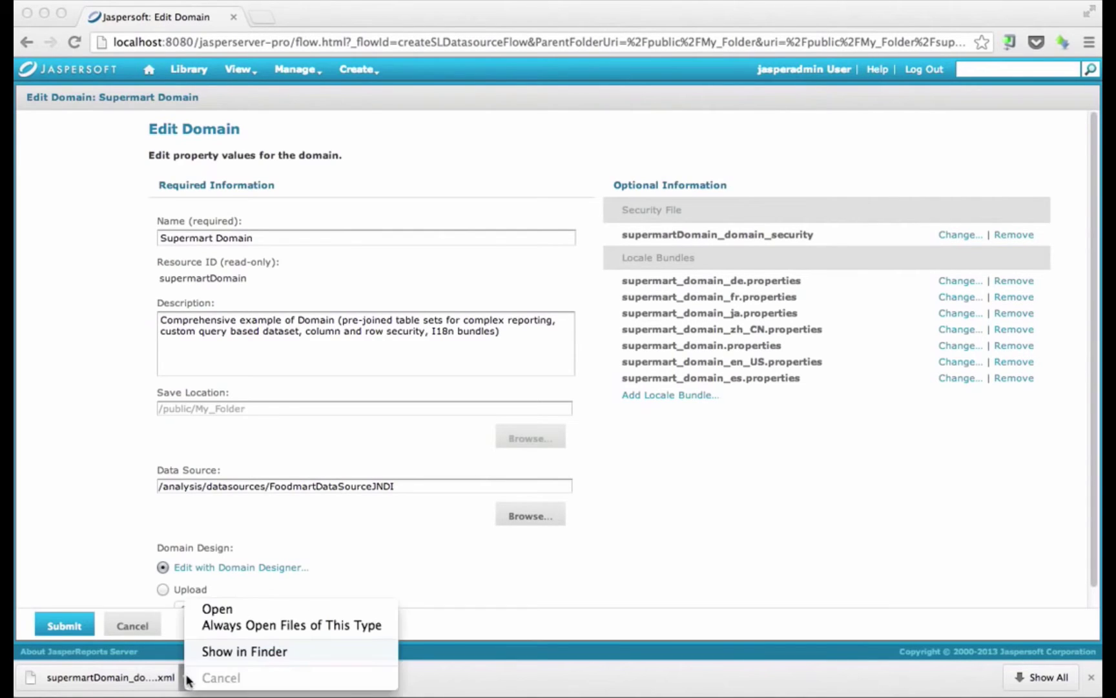
{"action": "left_click", "coordinate": [219, 651]}
{"action": "right_click", "coordinate": [397, 140]}
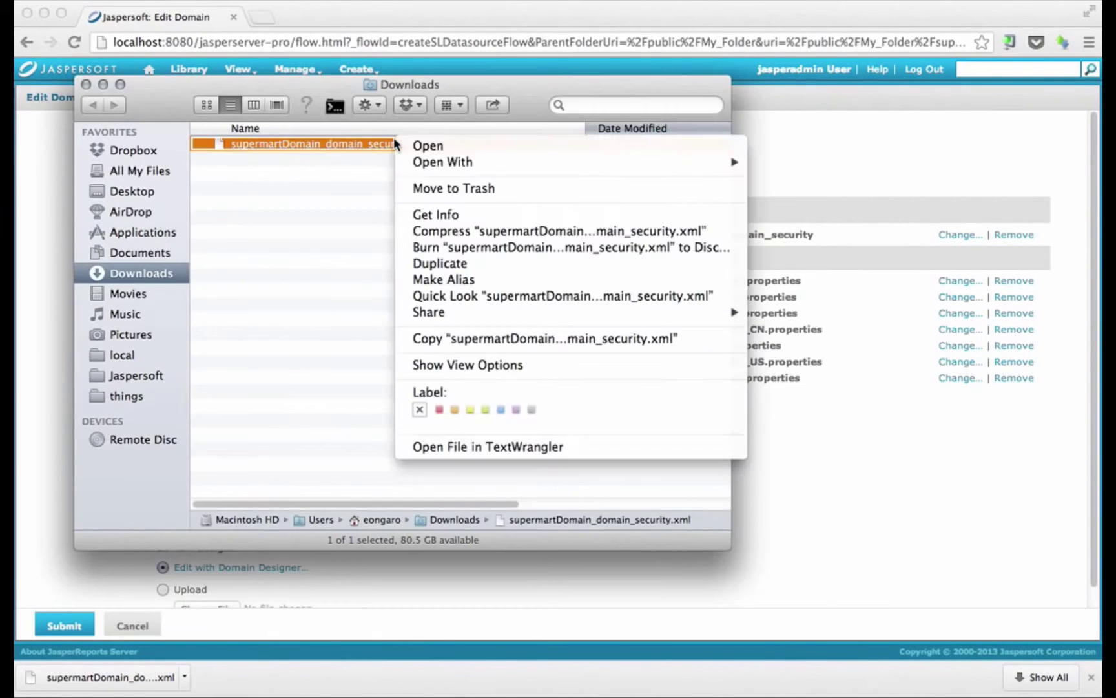
{"action": "mouse_move", "coordinate": [454, 167]}
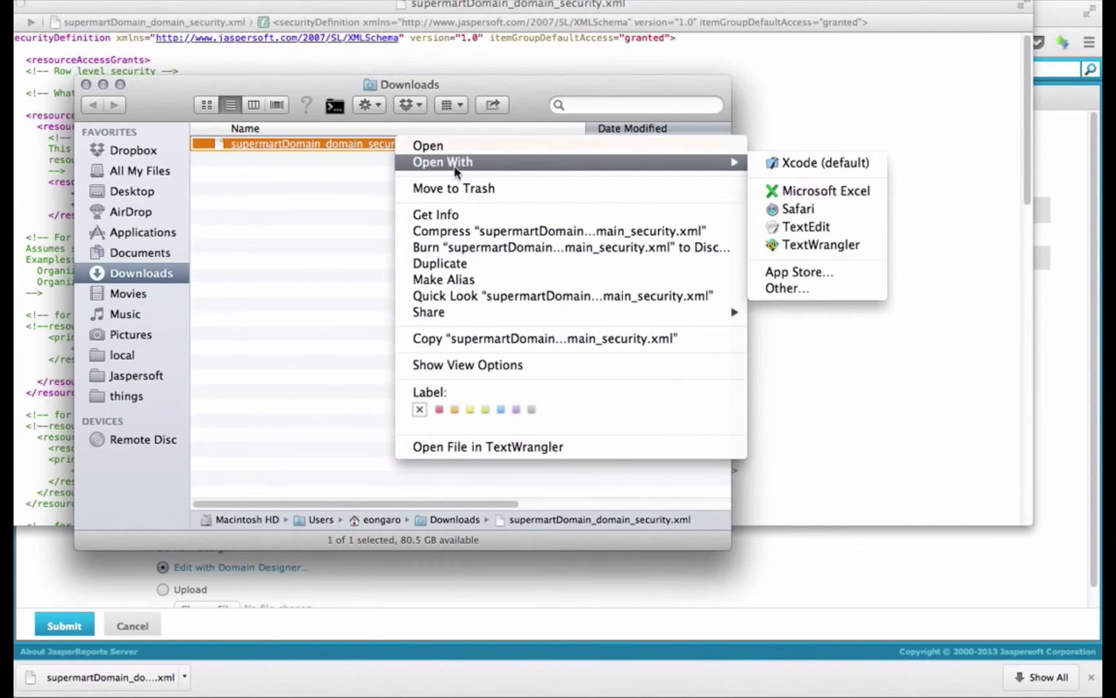
{"action": "left_click", "coordinate": [793, 244]}
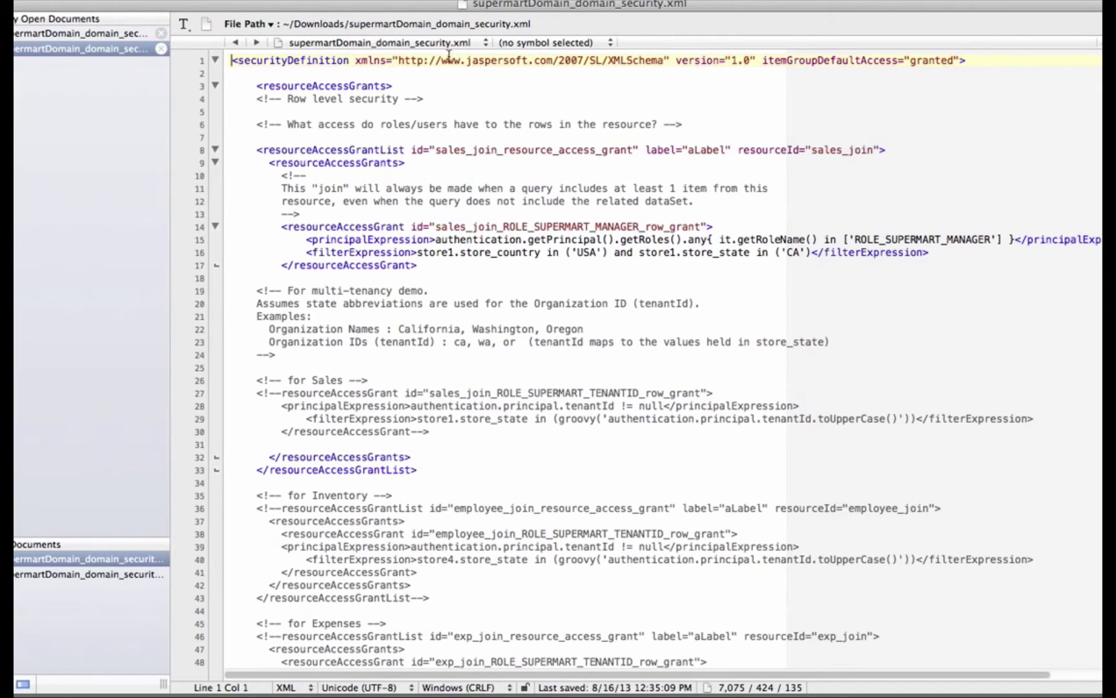
Zoom the TextWrangler window, narrow the document list, and inspect the role check on line 15
{"action": "left_click_drag", "start_coordinate": [481, 1], "coordinate": [371, 18]}
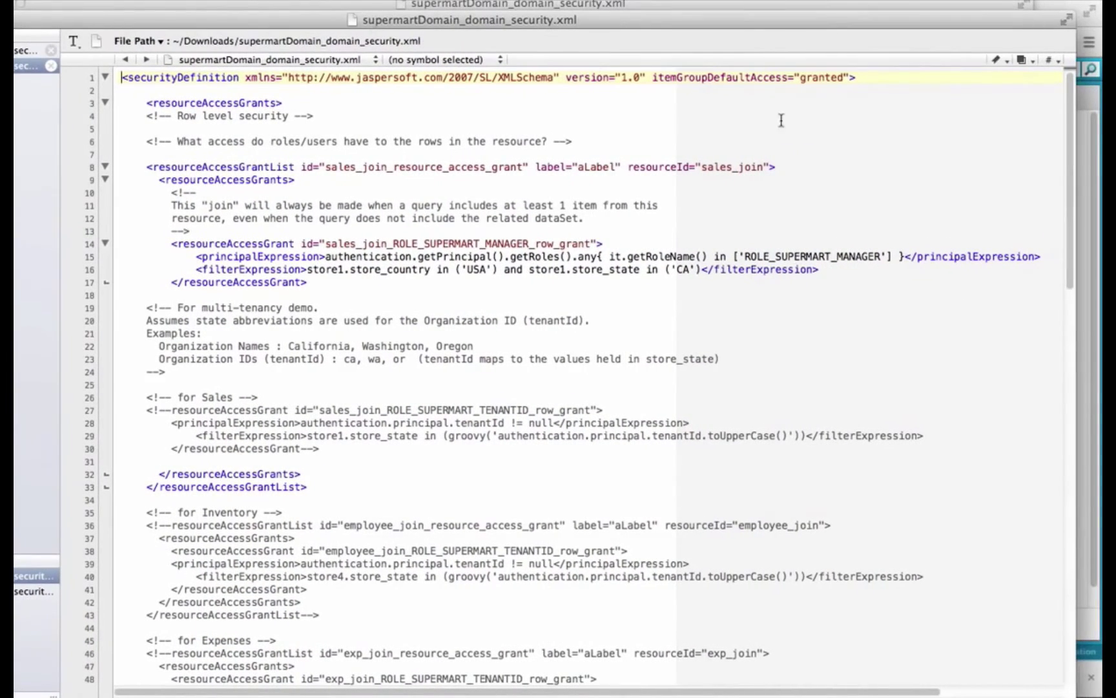
{"action": "left_click_drag", "start_coordinate": [1076, 222], "coordinate": [930, 230]}
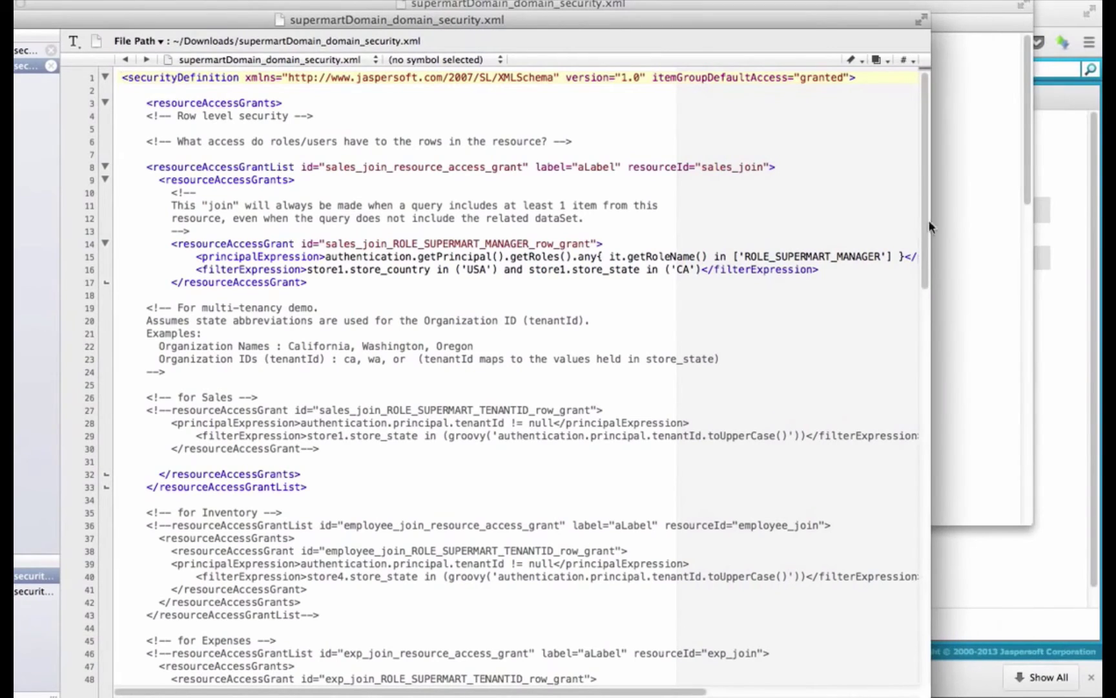
{"action": "double_click", "coordinate": [704, 20]}
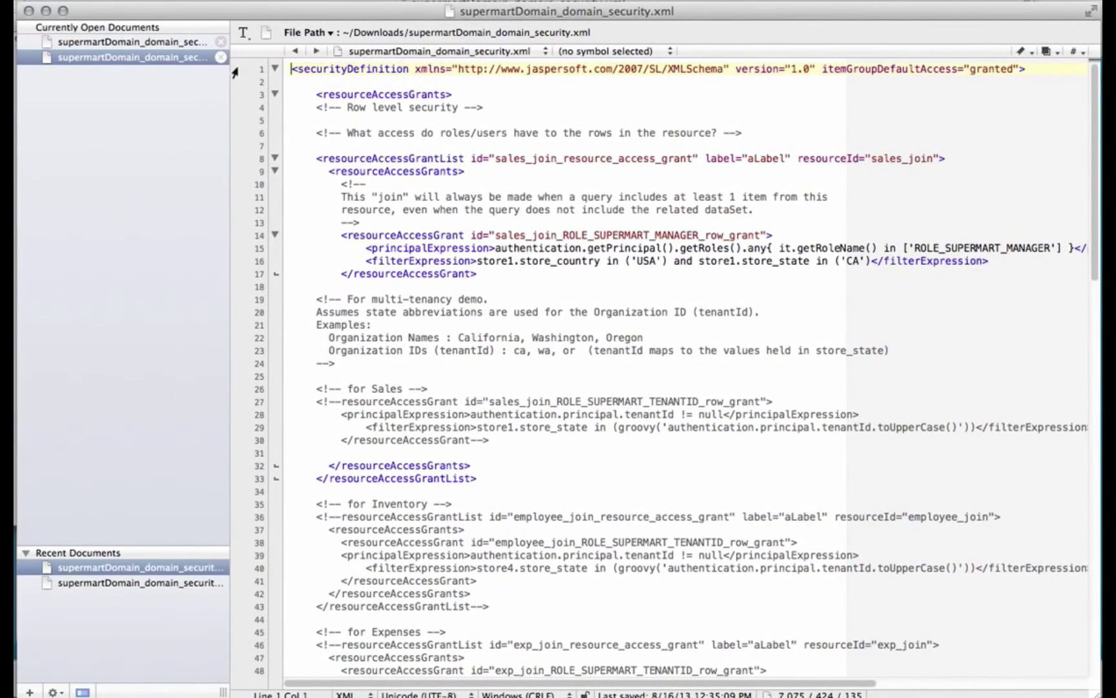
{"action": "left_click", "coordinate": [230, 179]}
{"action": "left_click", "coordinate": [229, 179]}
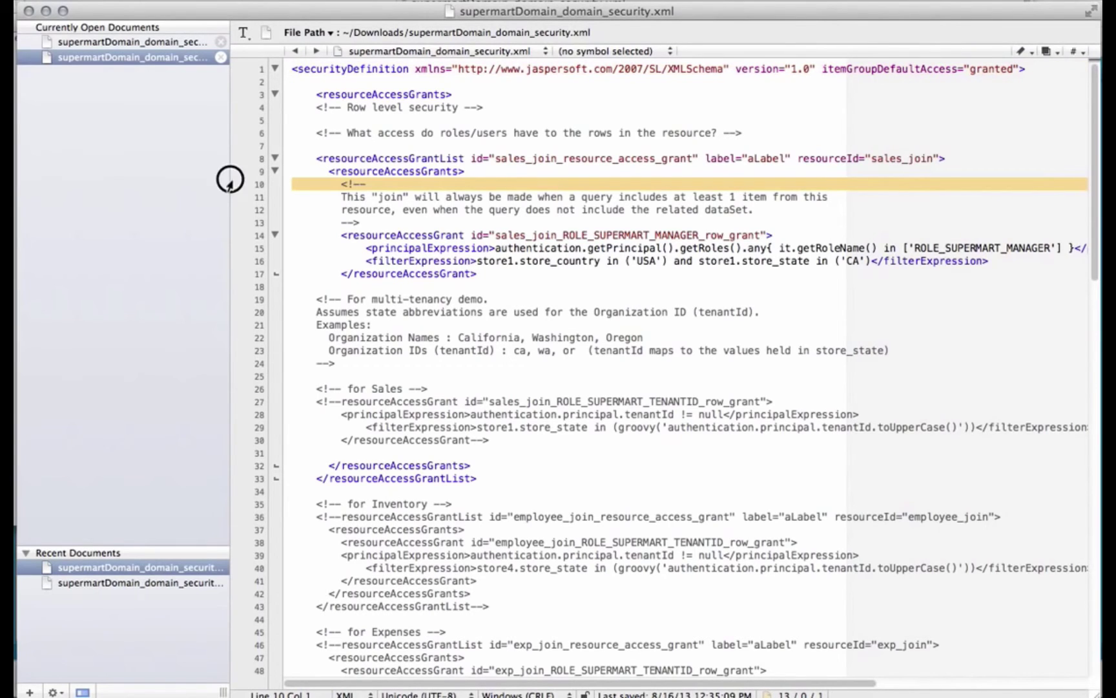
{"action": "left_click_drag", "start_coordinate": [227, 180], "coordinate": [76, 187]}
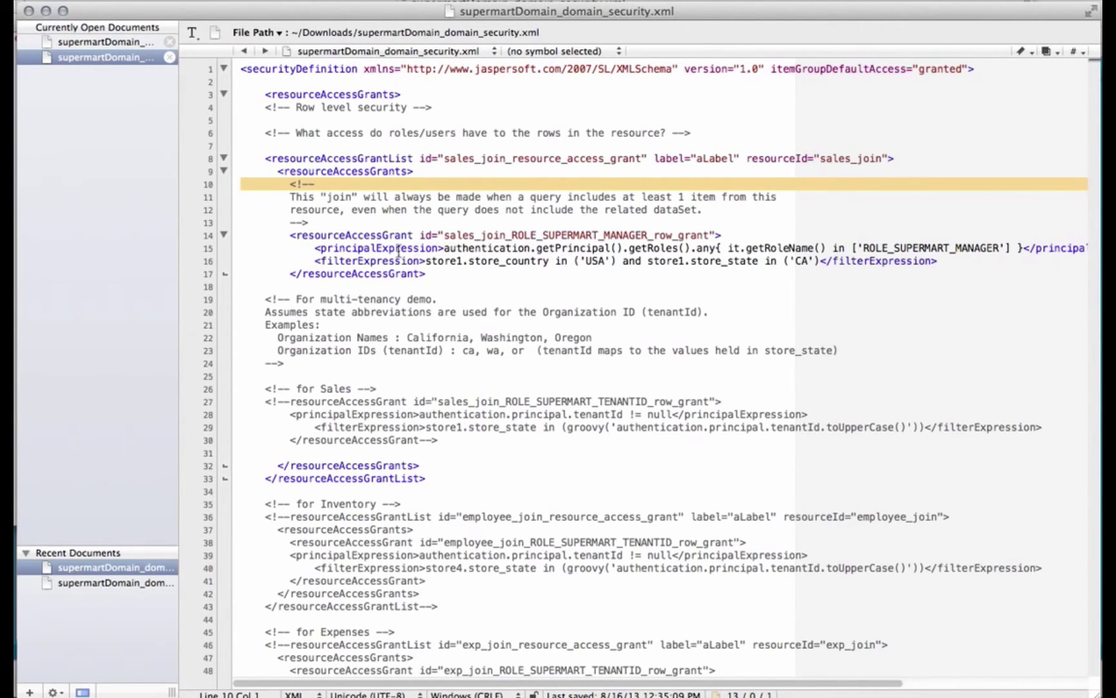
{"action": "left_click_drag", "start_coordinate": [311, 250], "coordinate": [1038, 250]}
{"action": "left_click", "coordinate": [1025, 248]}
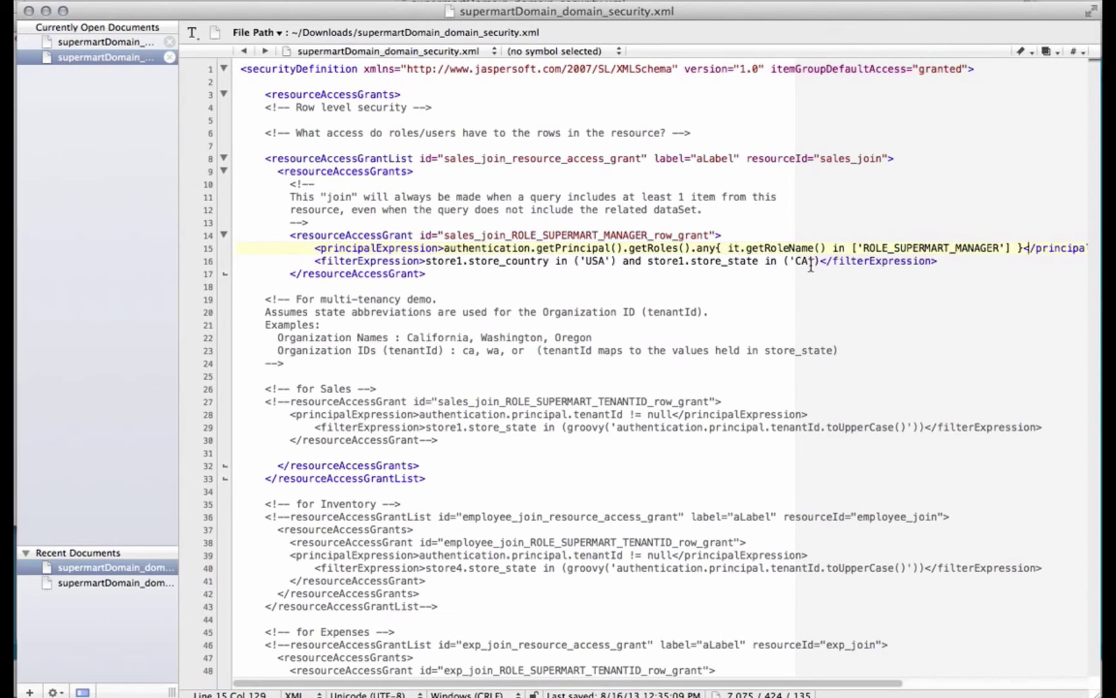
Replace the role-check principal expression on line 15 with true
{"action": "left_click", "coordinate": [443, 248]}
{"action": "left_click_drag", "start_coordinate": [444, 248], "coordinate": [1022, 248]}
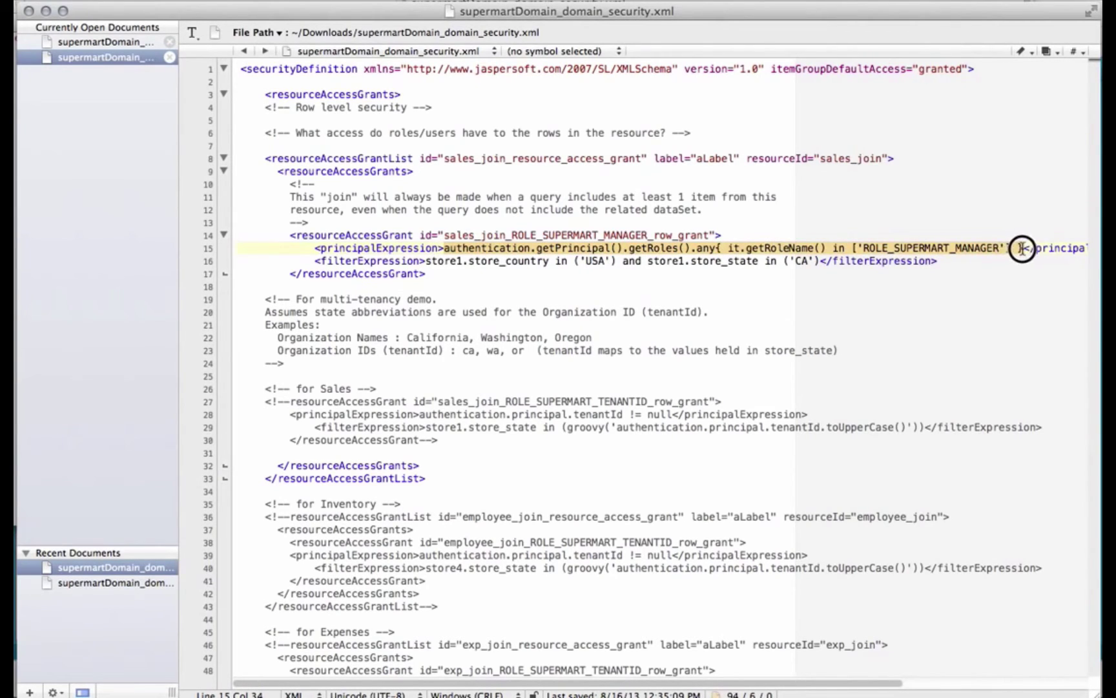
{"action": "type", "text": "true</principalExpression>"}
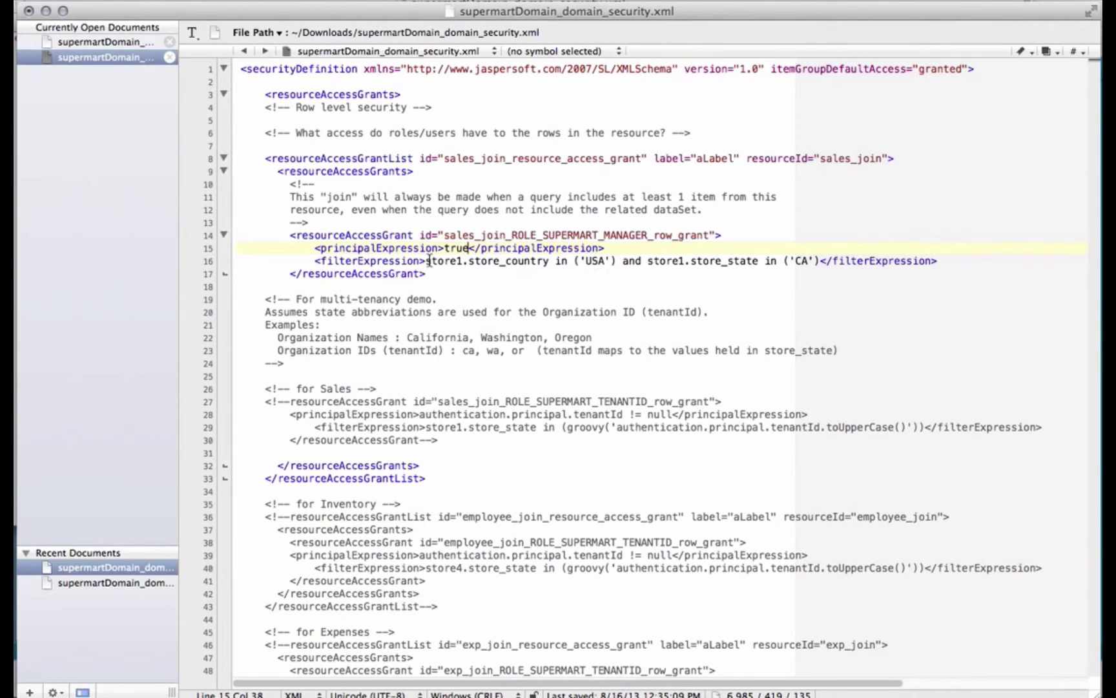
Replace the line 16 country and state filter with the pasted City profile attribute filter
{"action": "left_click_drag", "start_coordinate": [427, 260], "coordinate": [819, 261]}
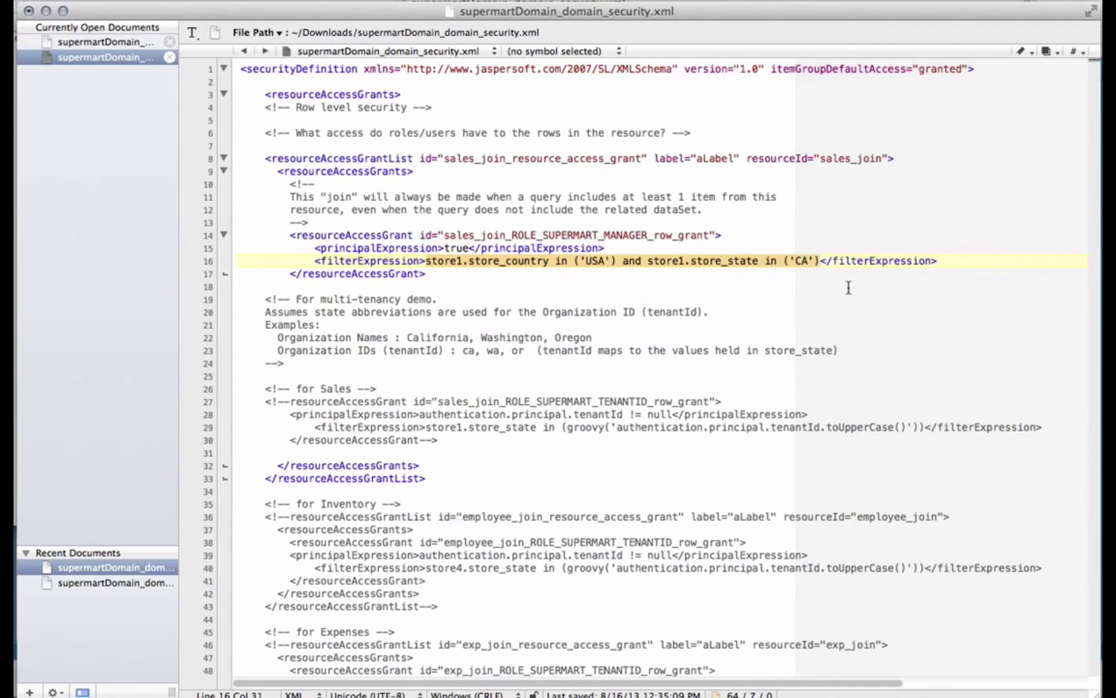
{"action": "key", "text": "super+v"}
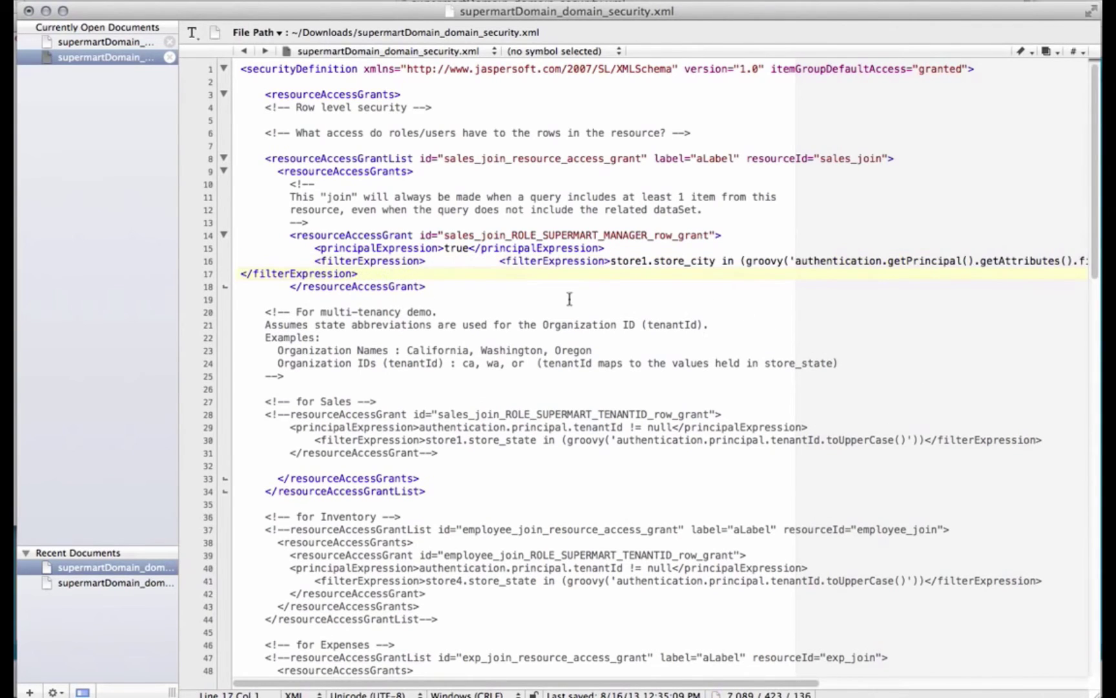
{"action": "left_click_drag", "start_coordinate": [420, 259], "coordinate": [314, 259]}
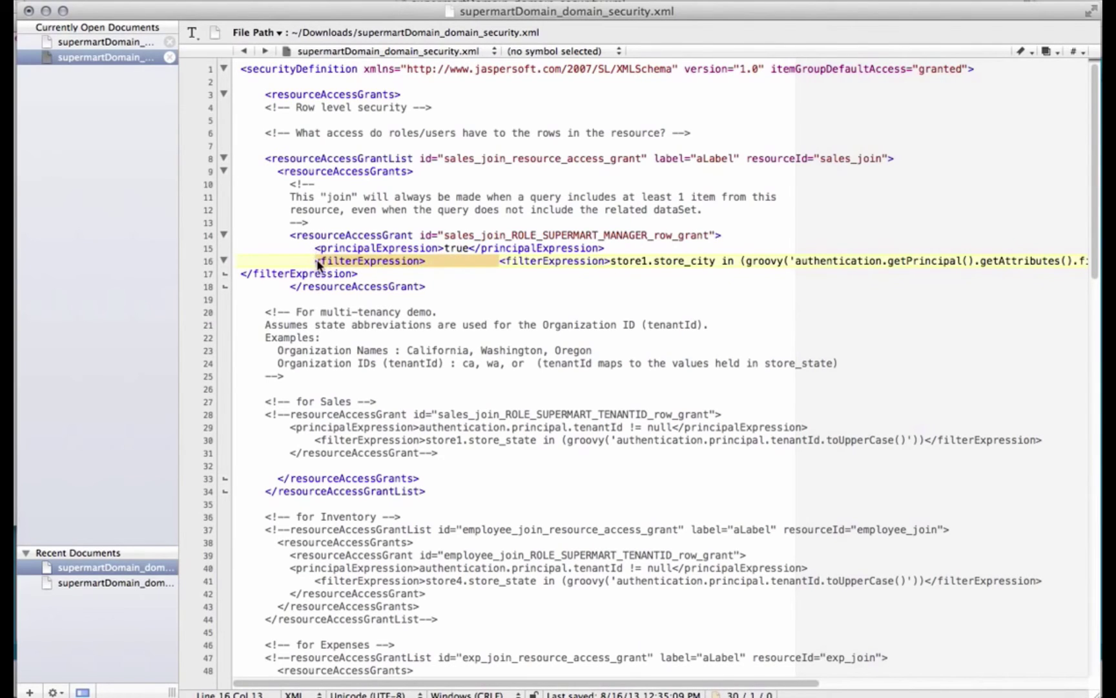
{"action": "key", "text": "BackSpace"}
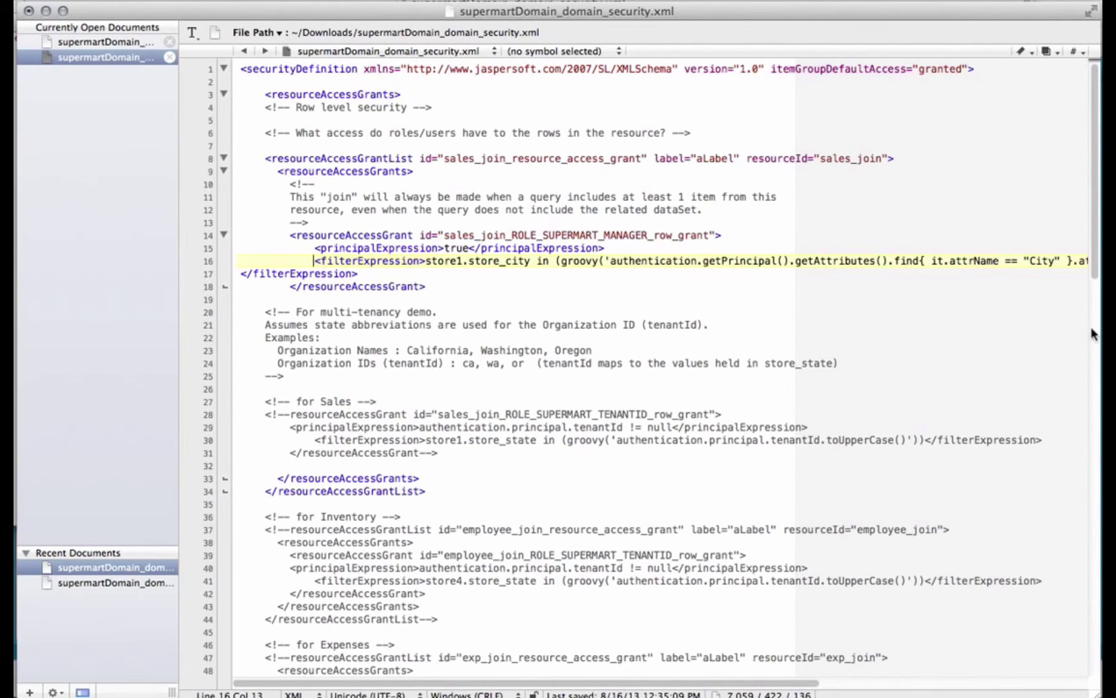
Delete the leftover </filterExpression> tag on line 17
{"action": "left_click_drag", "start_coordinate": [1099, 331], "coordinate": [1115, 331]}
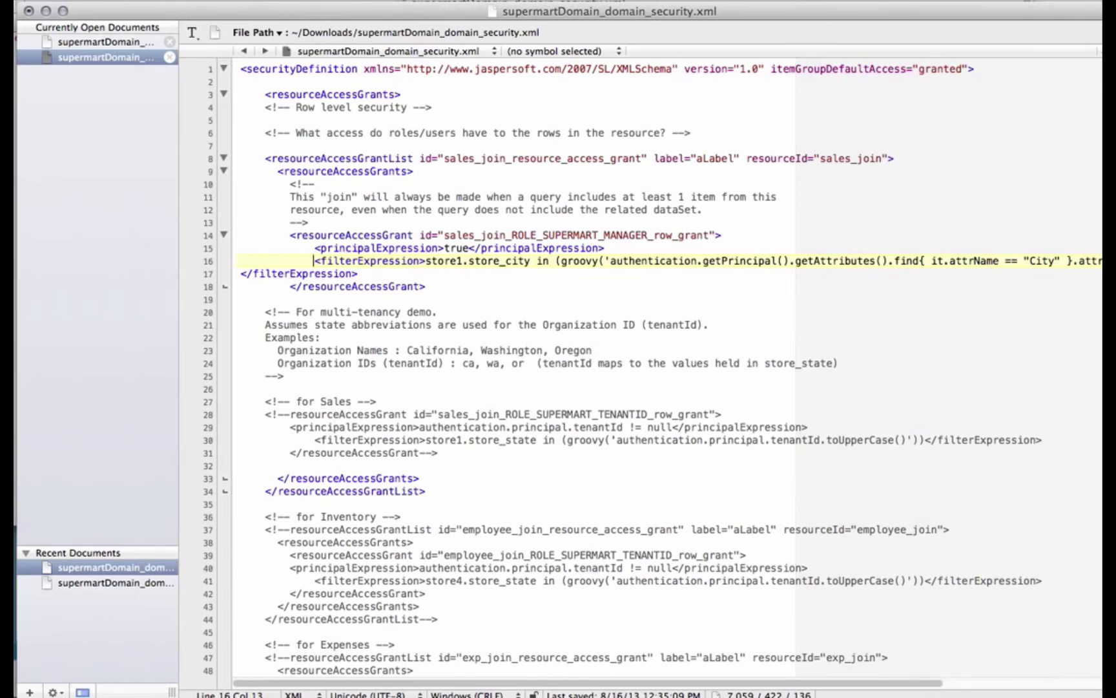
{"action": "left_click", "coordinate": [316, 272]}
{"action": "left_click_drag", "start_coordinate": [315, 272], "coordinate": [236, 277]}
{"action": "key", "text": "BackSpace"}
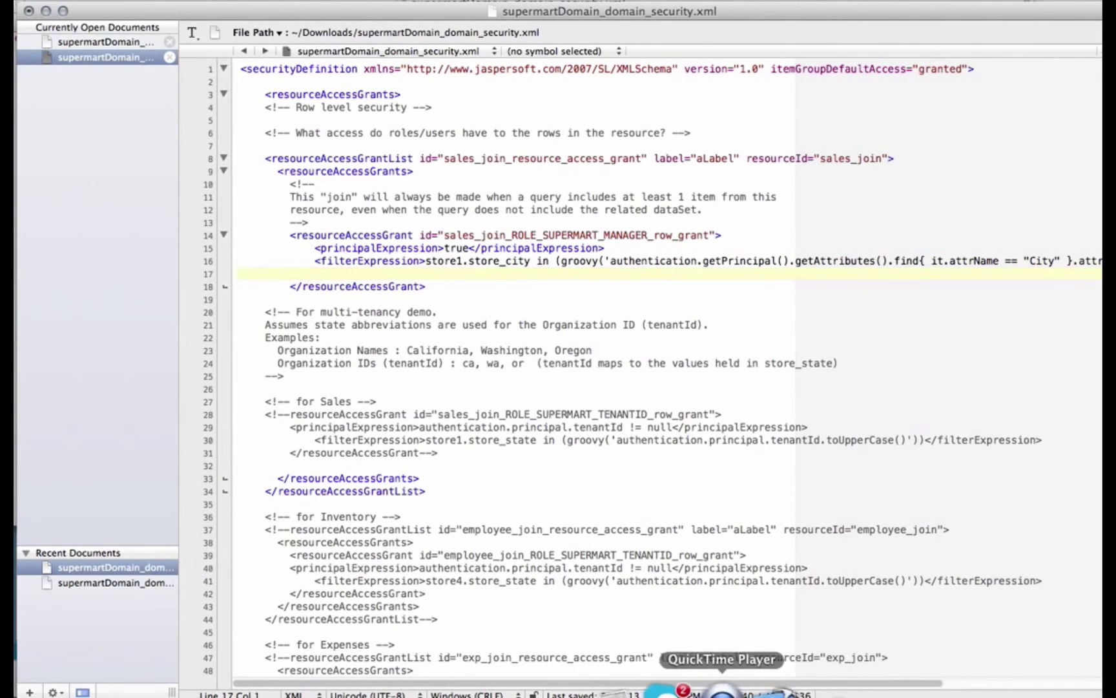
Replace 'in' with '==' in the store_city filter on line 16 and save the security XML
{"action": "left_click_drag", "start_coordinate": [664, 684], "coordinate": [699, 682]}
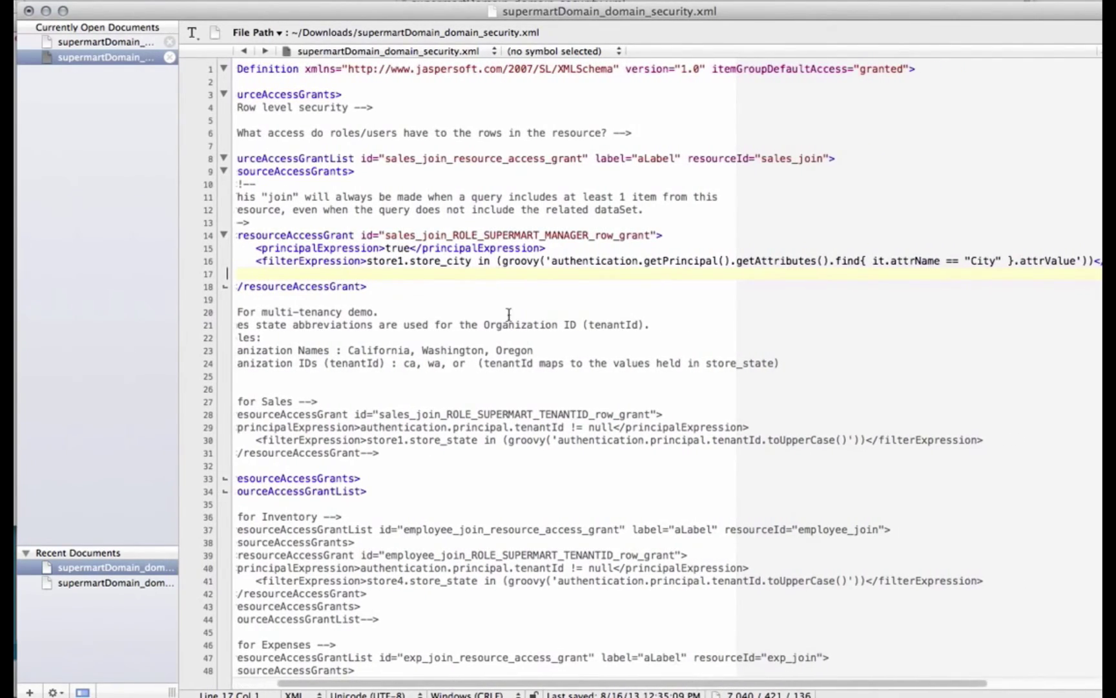
{"action": "left_click_drag", "start_coordinate": [366, 261], "coordinate": [467, 263]}
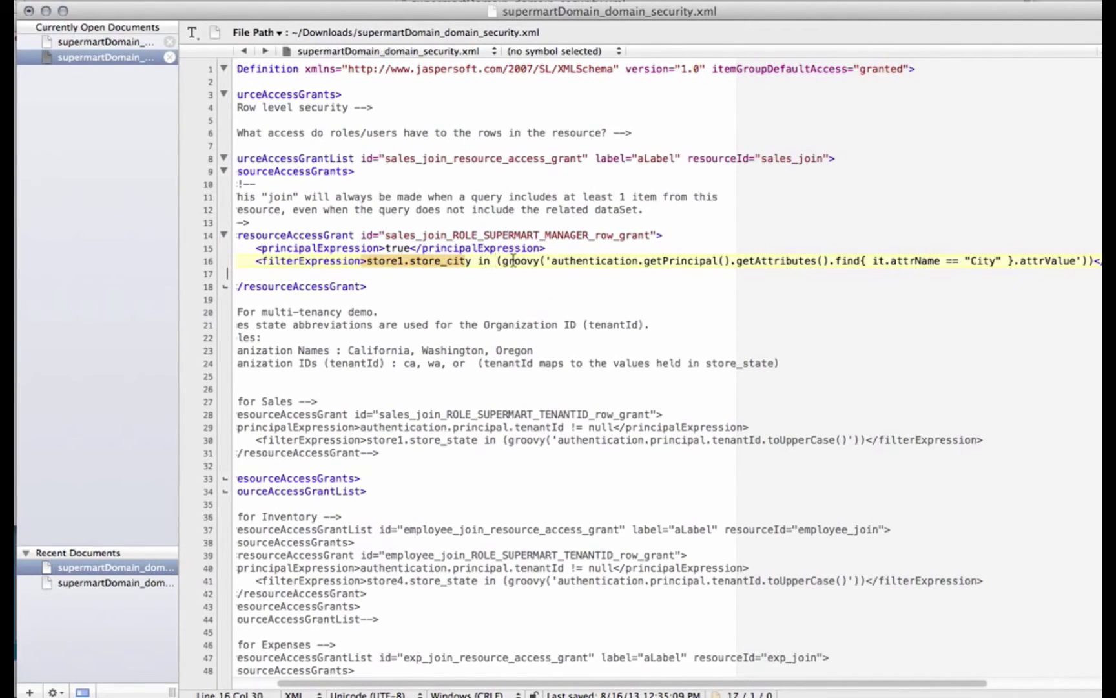
{"action": "double_click", "coordinate": [483, 261]}
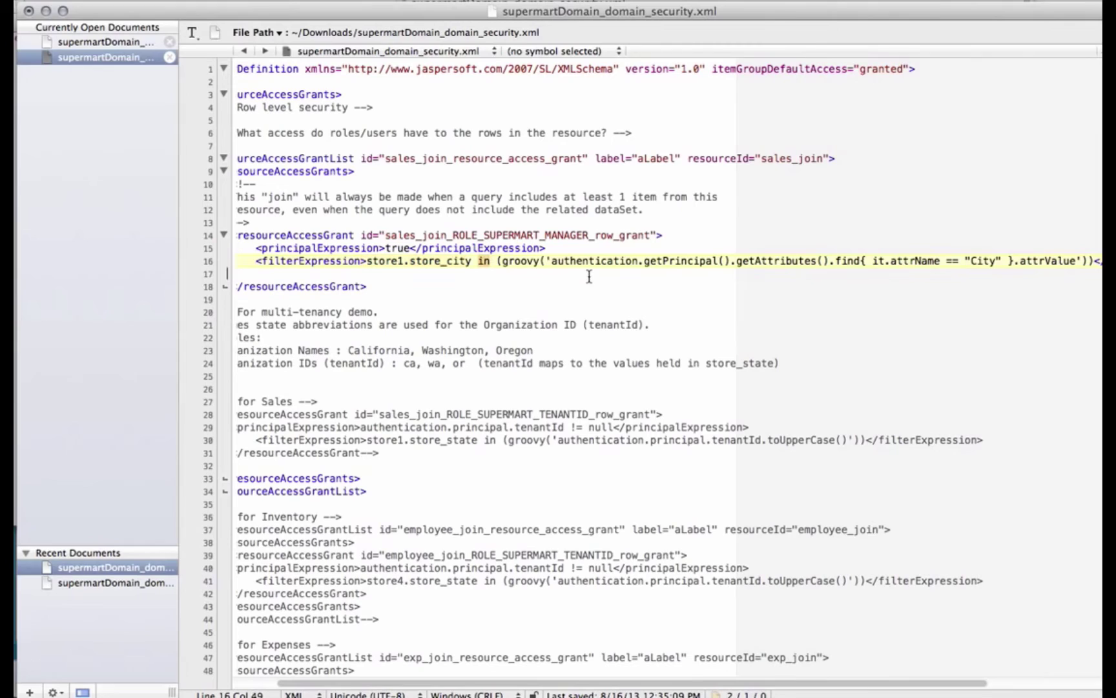
{"action": "type", "text": "=="}
{"action": "left_click_drag", "start_coordinate": [925, 682], "coordinate": [1035, 682]}
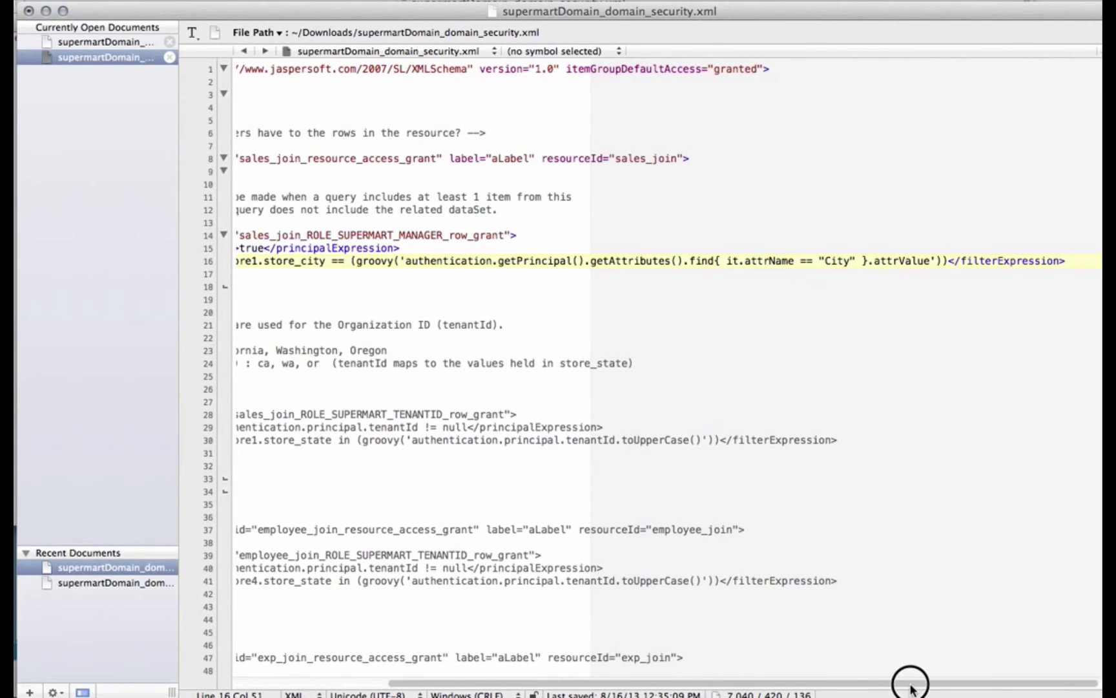
{"action": "left_click_drag", "start_coordinate": [910, 681], "coordinate": [648, 672]}
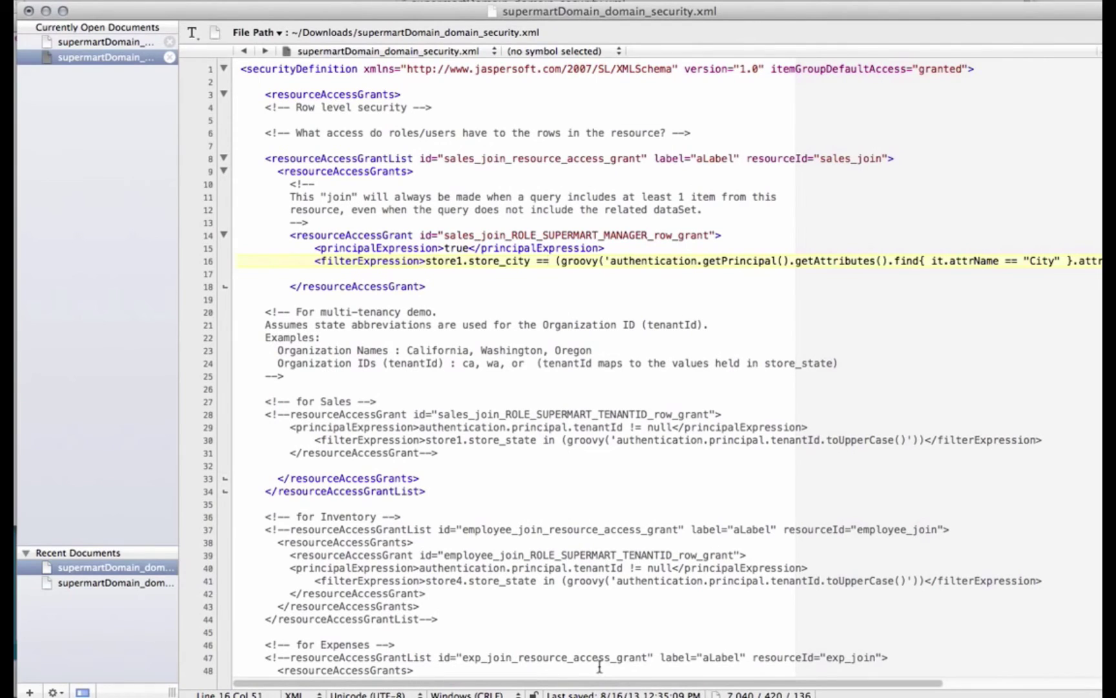
{"action": "key", "text": "super+s"}
Upload supermartDomain_domain_security.xml from Downloads as the domain's security file and submit the domain
{"action": "left_click", "coordinate": [72, 675]}
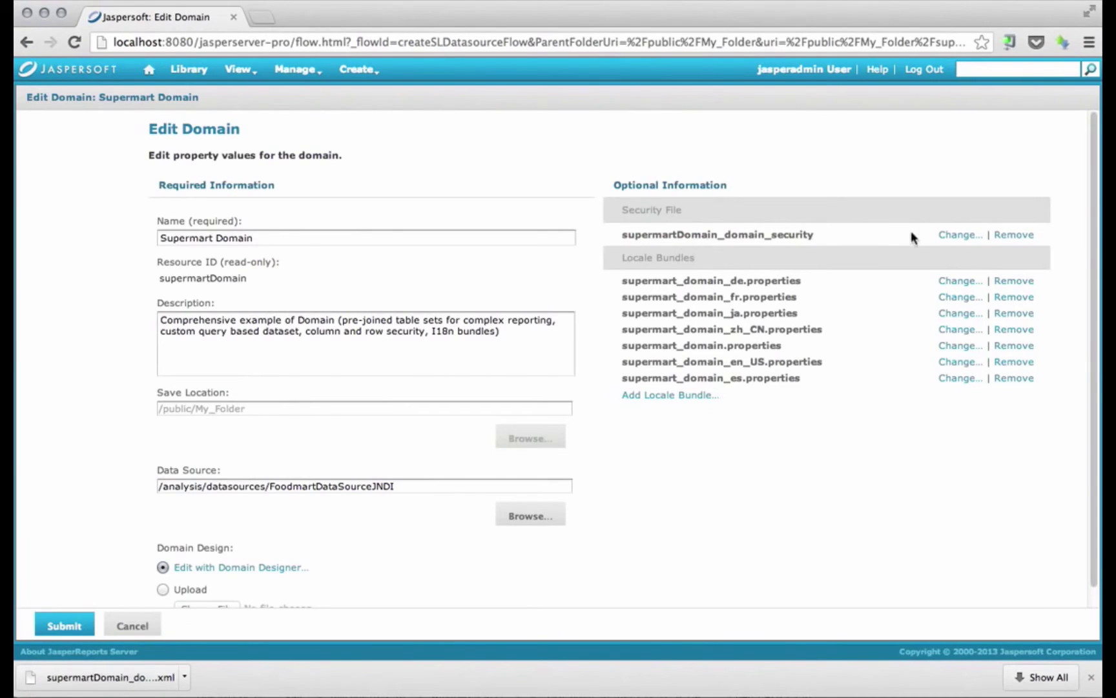
{"action": "left_click", "coordinate": [967, 235]}
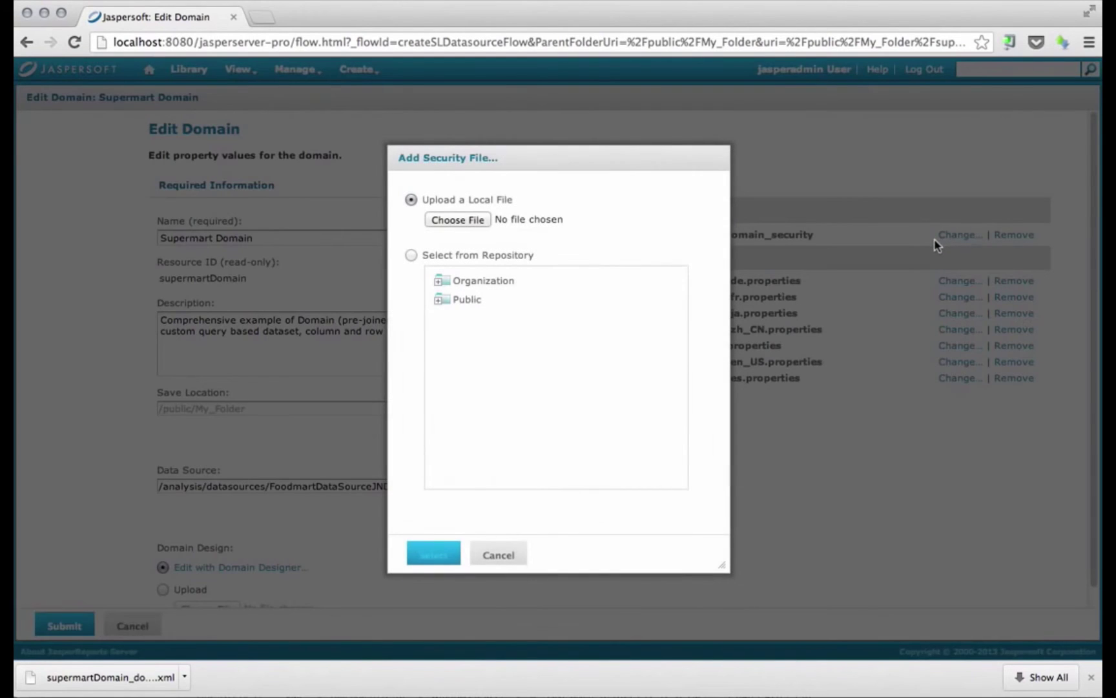
{"action": "left_click", "coordinate": [459, 220]}
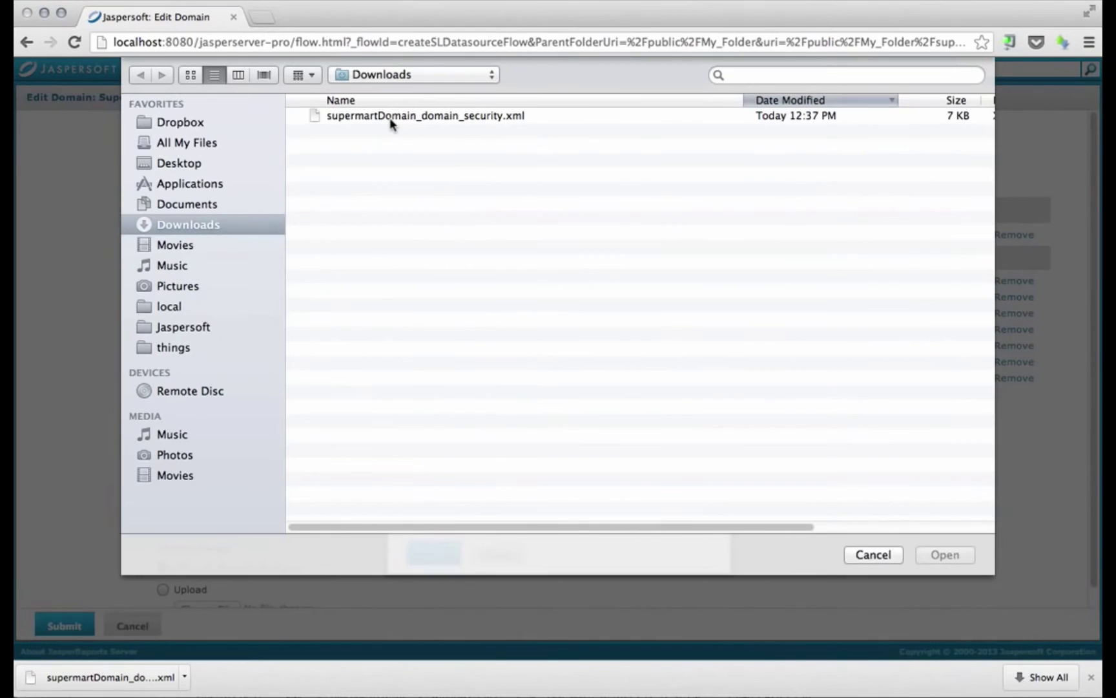
{"action": "double_click", "coordinate": [390, 116]}
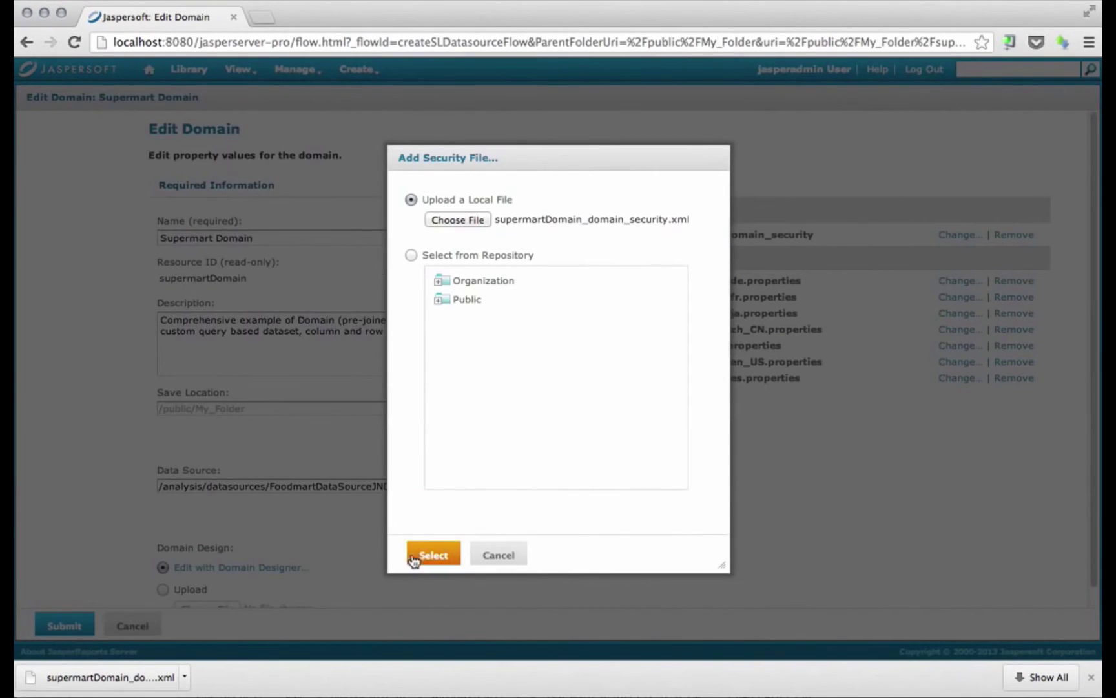
{"action": "left_click", "coordinate": [412, 559]}
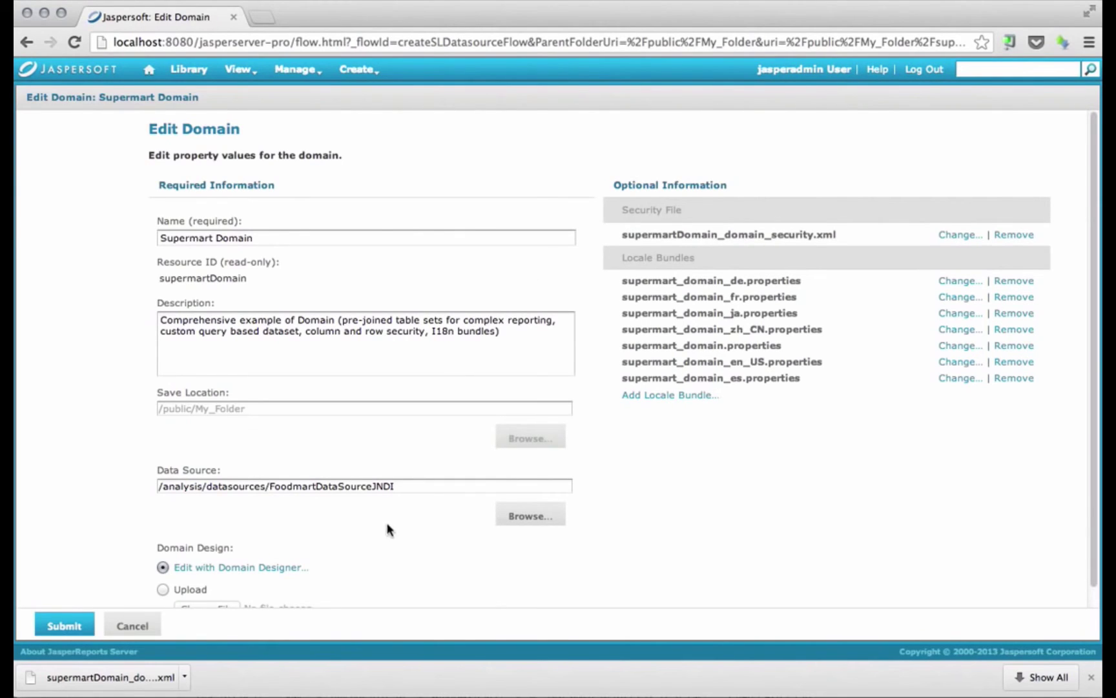
{"action": "left_click", "coordinate": [64, 625]}
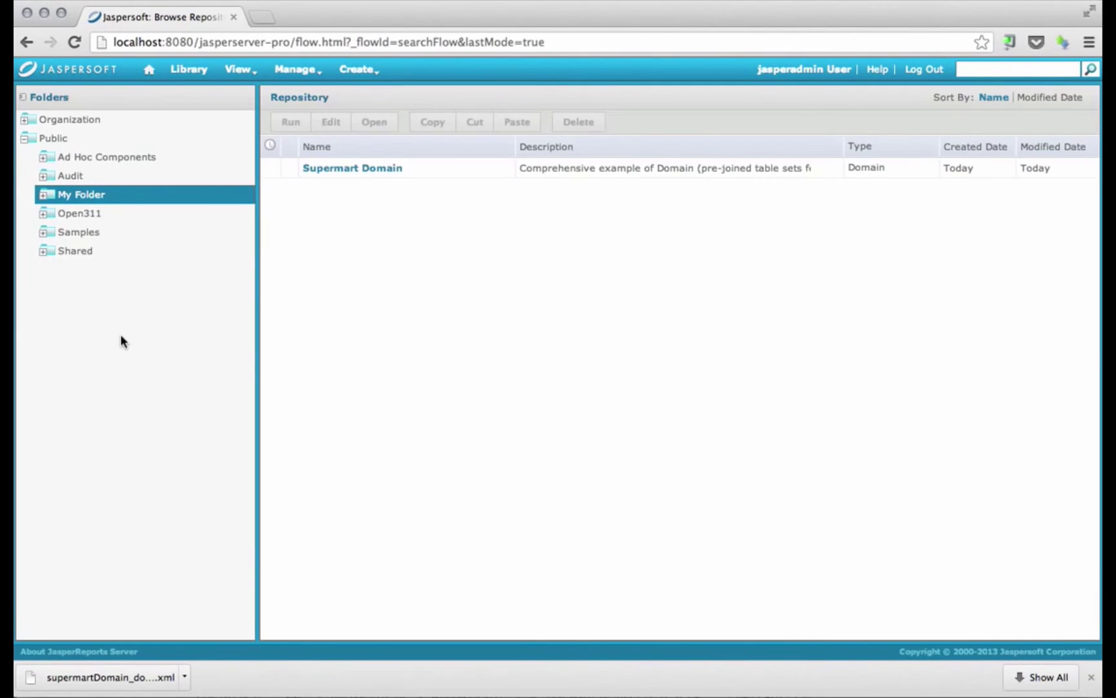
Go to Manage > Users and view the properties of the user with City = San Francisco
{"action": "left_click", "coordinate": [290, 76]}
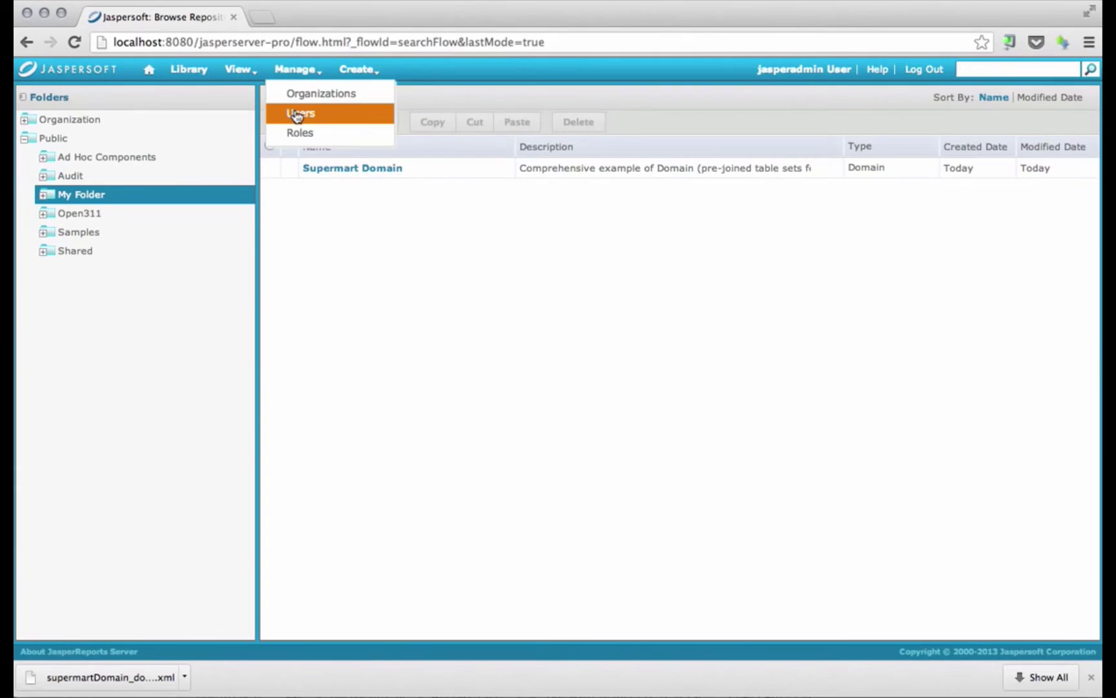
{"action": "left_click", "coordinate": [298, 114]}
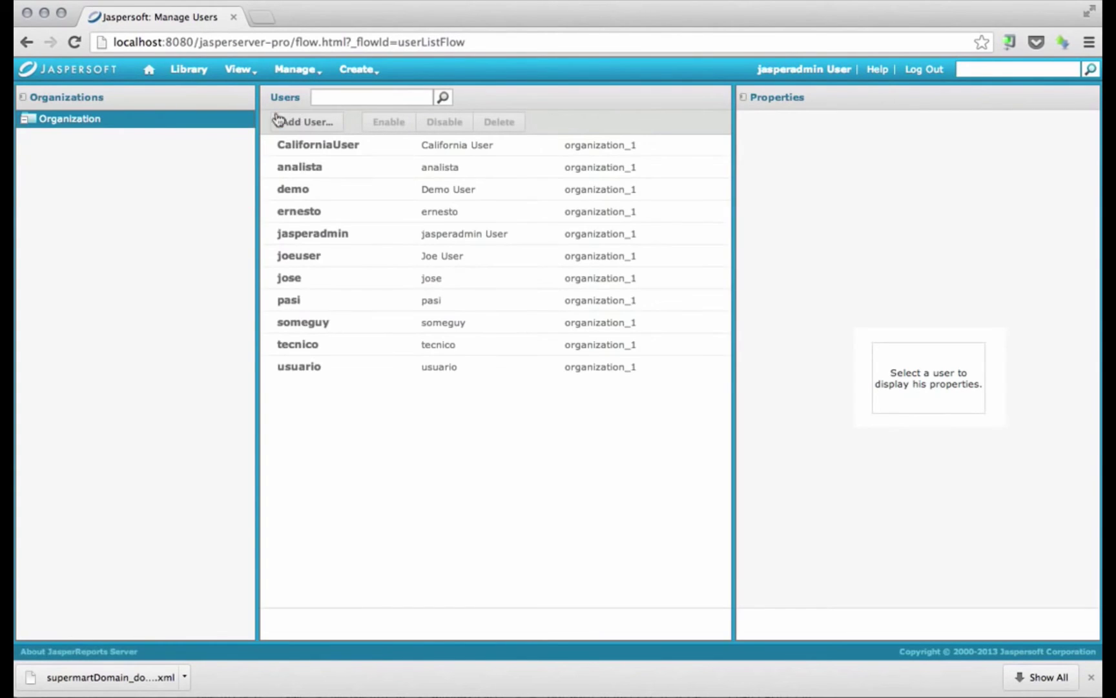
{"action": "left_click", "coordinate": [356, 326]}
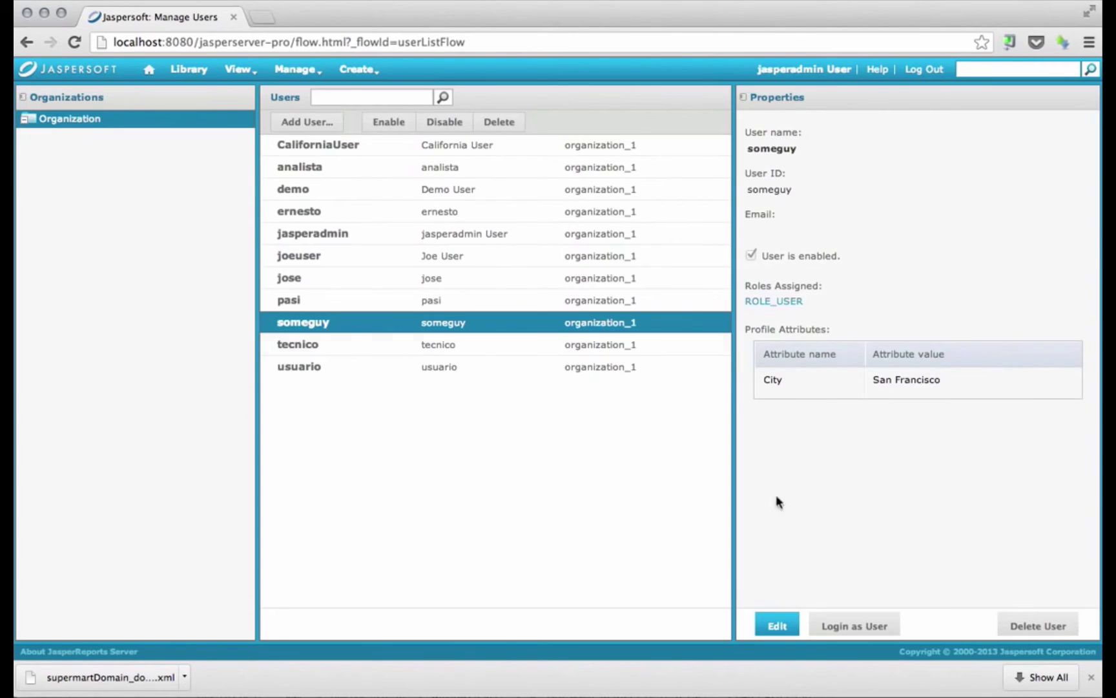
Log in as the San Francisco user and start an ad hoc view on My Folder's Supermart Domain
{"action": "left_click", "coordinate": [879, 628]}
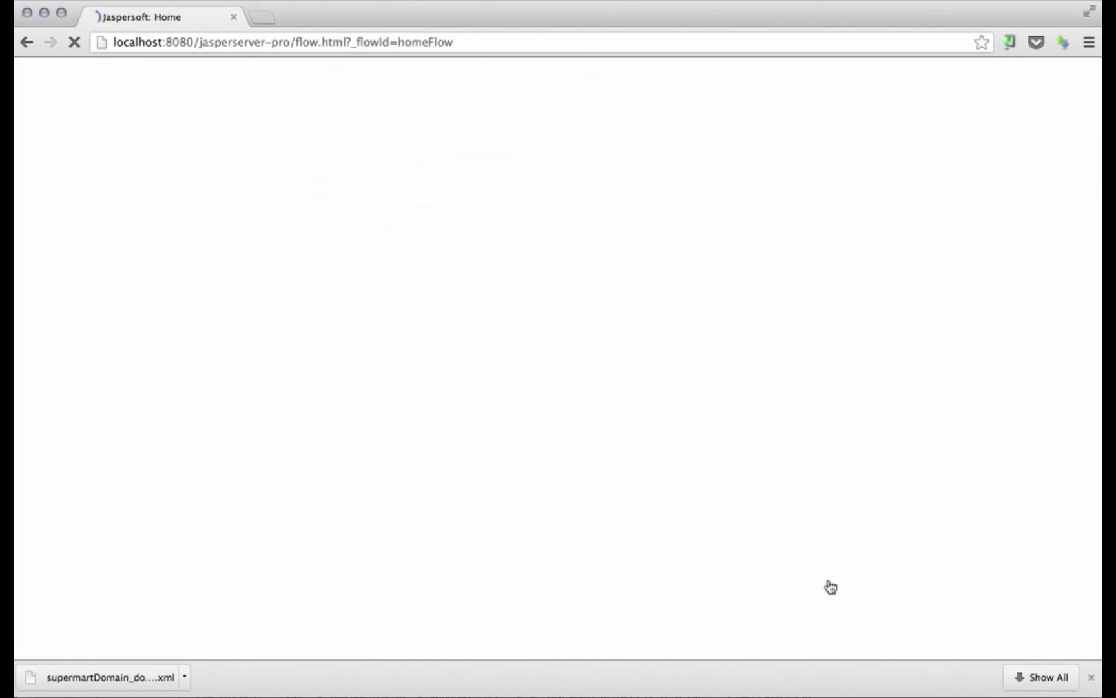
{"action": "mouse_move", "coordinate": [292, 69]}
{"action": "left_click", "coordinate": [294, 94]}
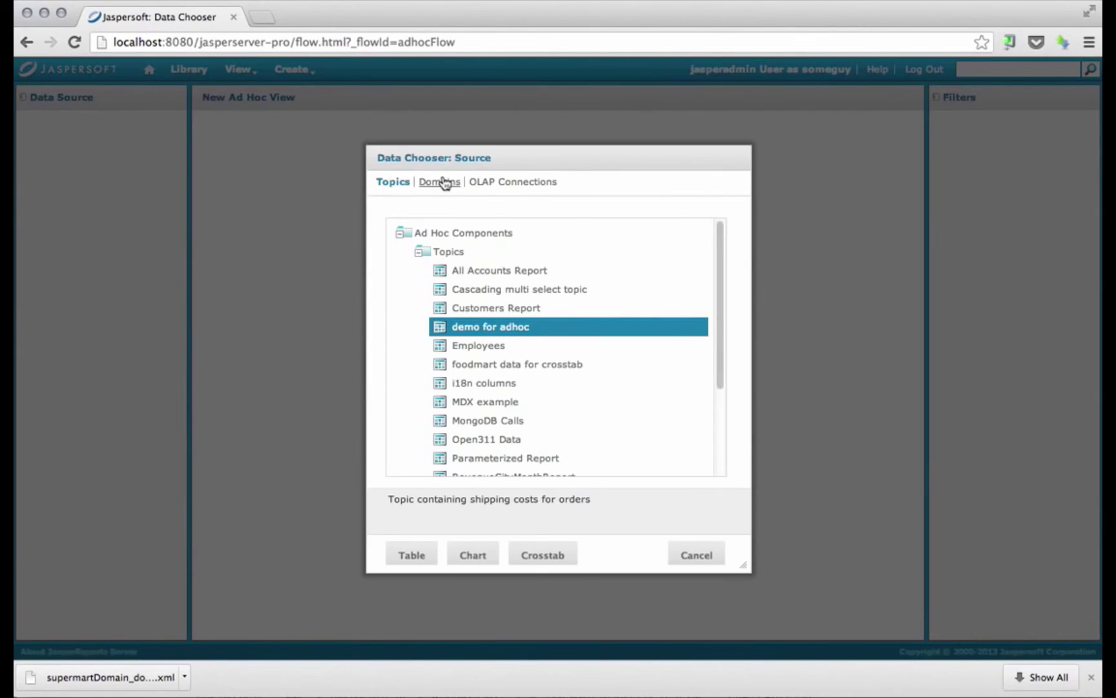
{"action": "left_click", "coordinate": [442, 181]}
{"action": "left_click", "coordinate": [403, 345]}
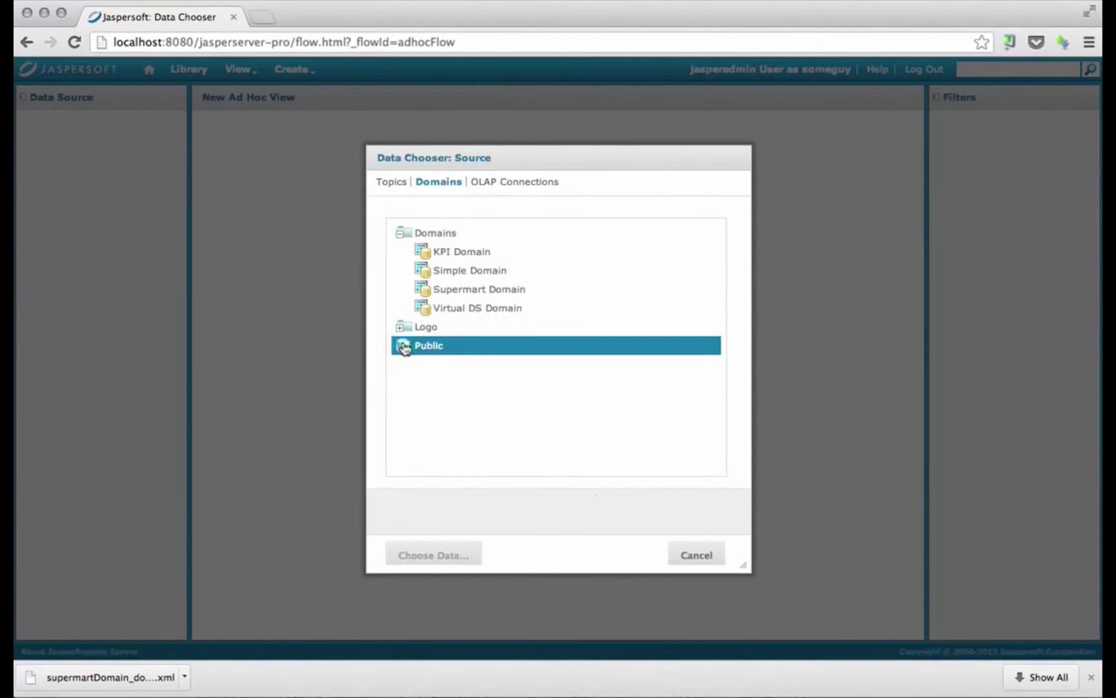
{"action": "left_click", "coordinate": [424, 389]}
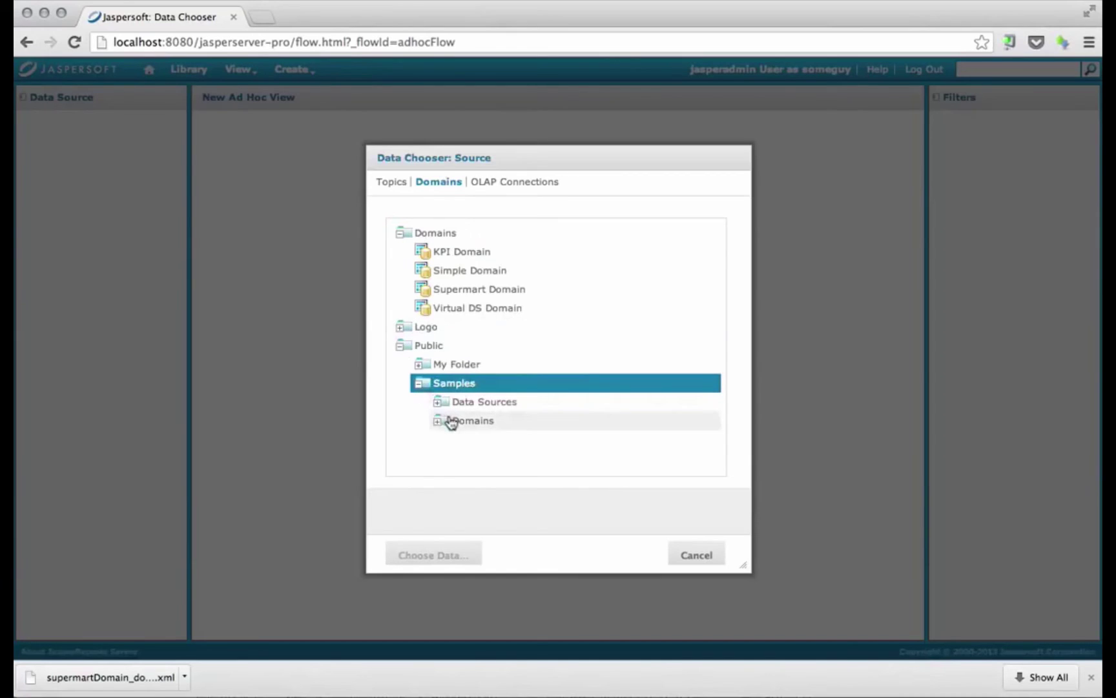
{"action": "left_click", "coordinate": [420, 364]}
{"action": "left_click", "coordinate": [452, 382]}
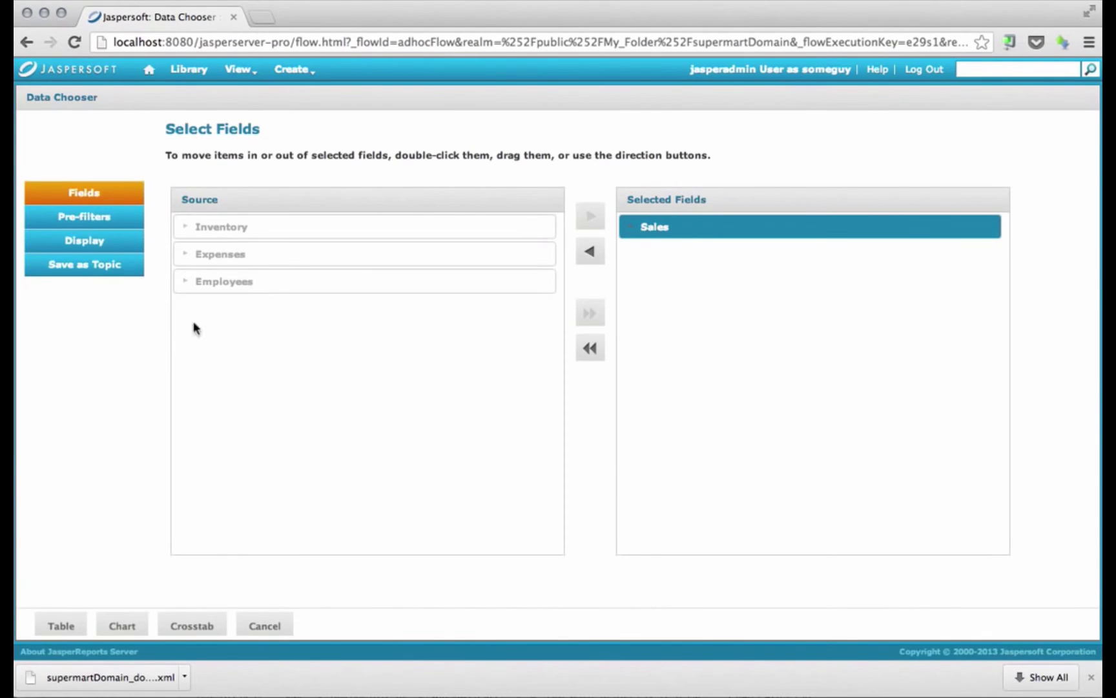
Build a crosstab with City as rows and Unit Sales 2013 as the measure
{"action": "left_click", "coordinate": [191, 635]}
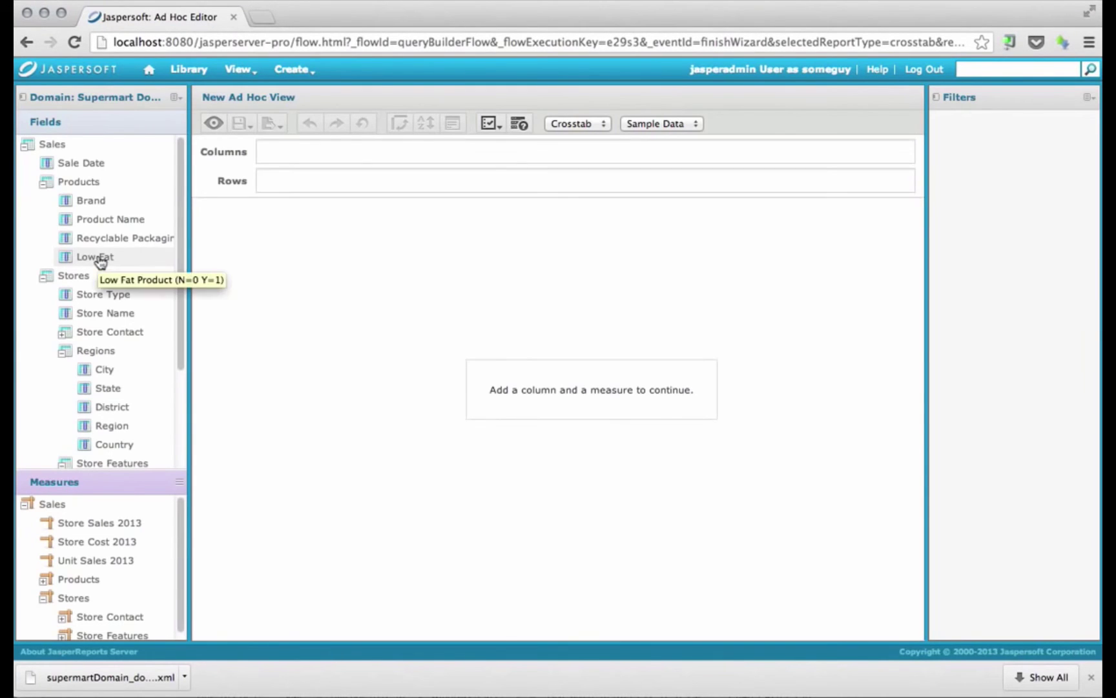
{"action": "left_click", "coordinate": [109, 373]}
{"action": "left_click_drag", "start_coordinate": [111, 378], "coordinate": [264, 332]}
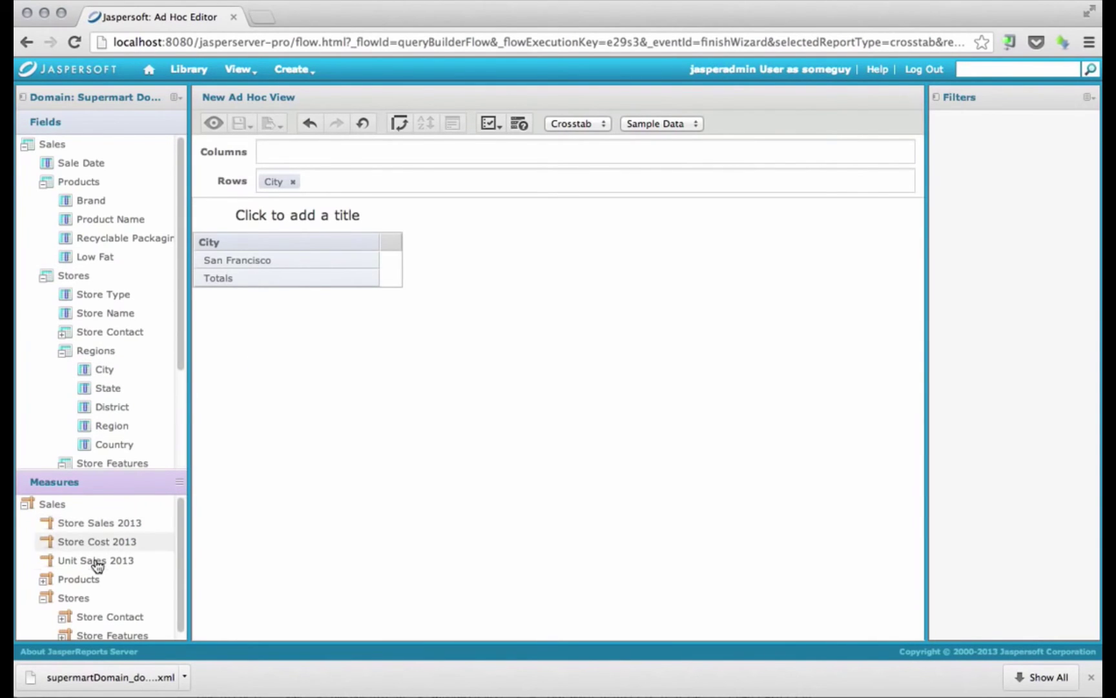
{"action": "left_click_drag", "start_coordinate": [97, 565], "coordinate": [307, 514]}
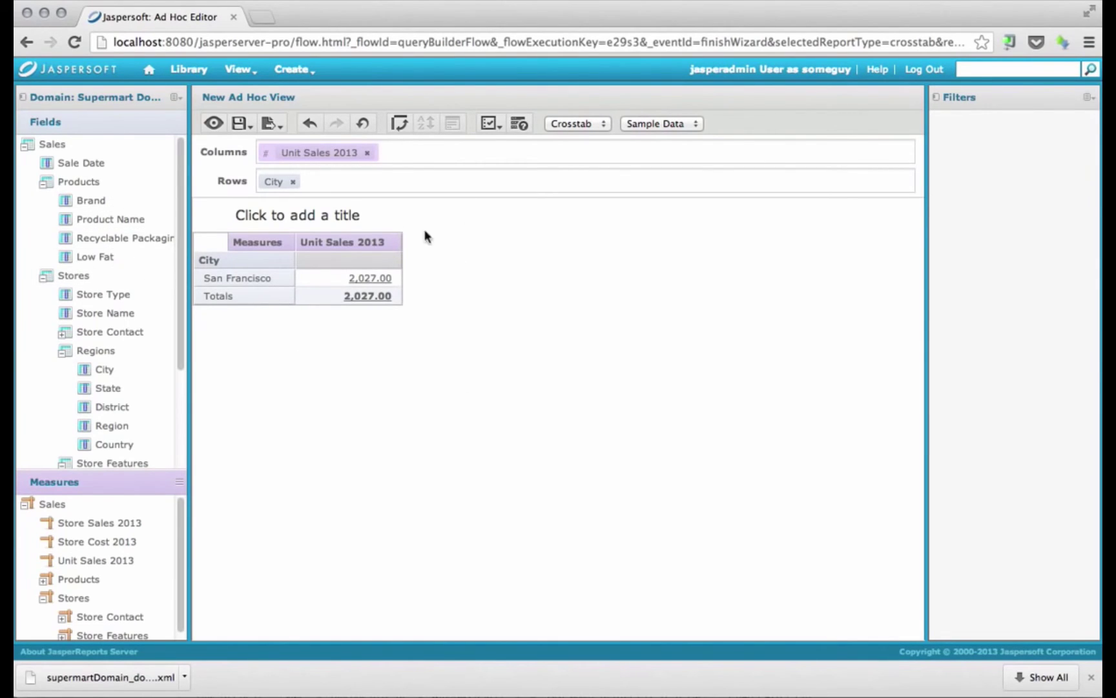
Title the crosstab 'Sales by City'
{"action": "left_click", "coordinate": [349, 217]}
{"action": "type", "text": "Sal"}
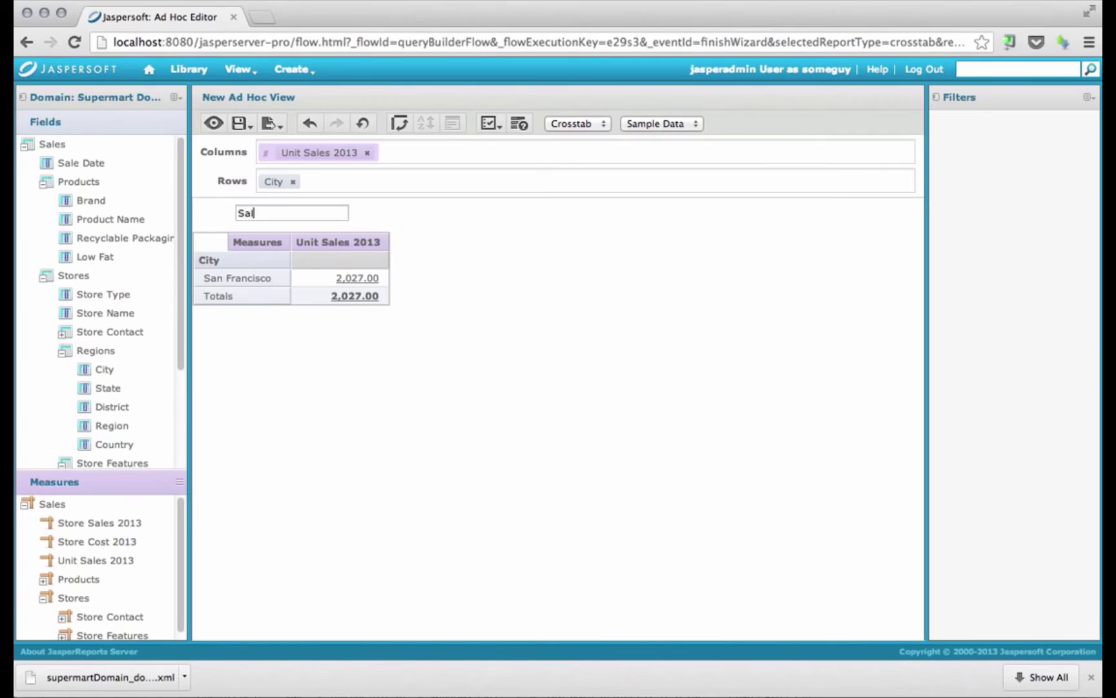
{"action": "type", "text": "es by City"}
{"action": "key", "text": "Return"}
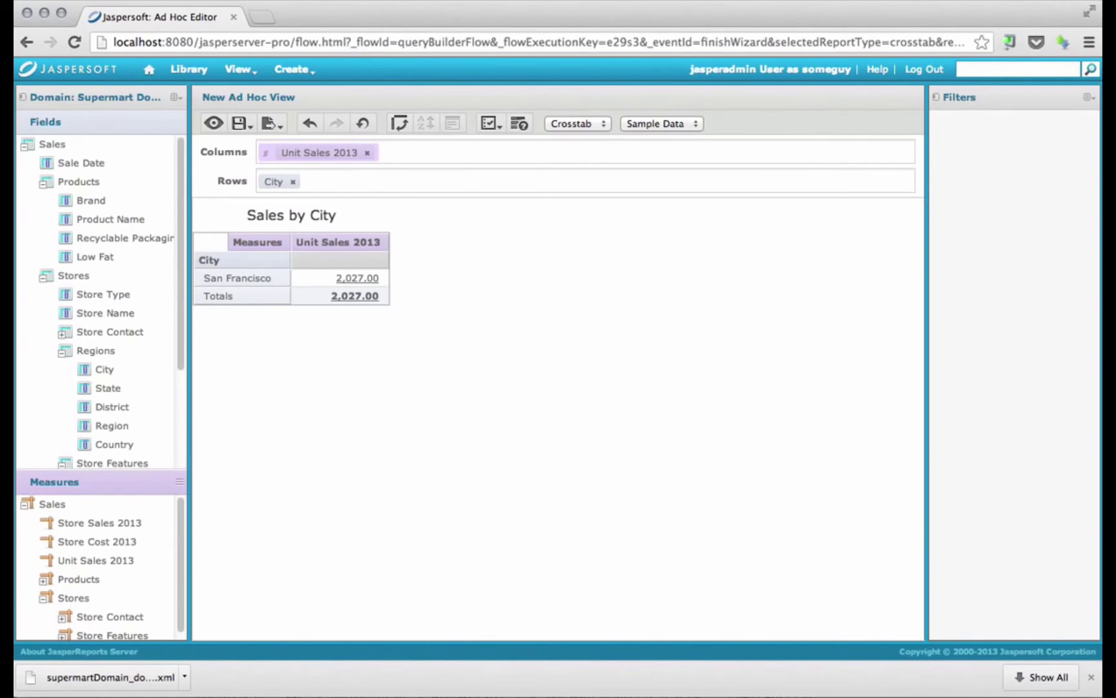
Save the view as 'Ad Hoc View' in Organization > Reports and dismiss the success banner
{"action": "left_click", "coordinate": [240, 123]}
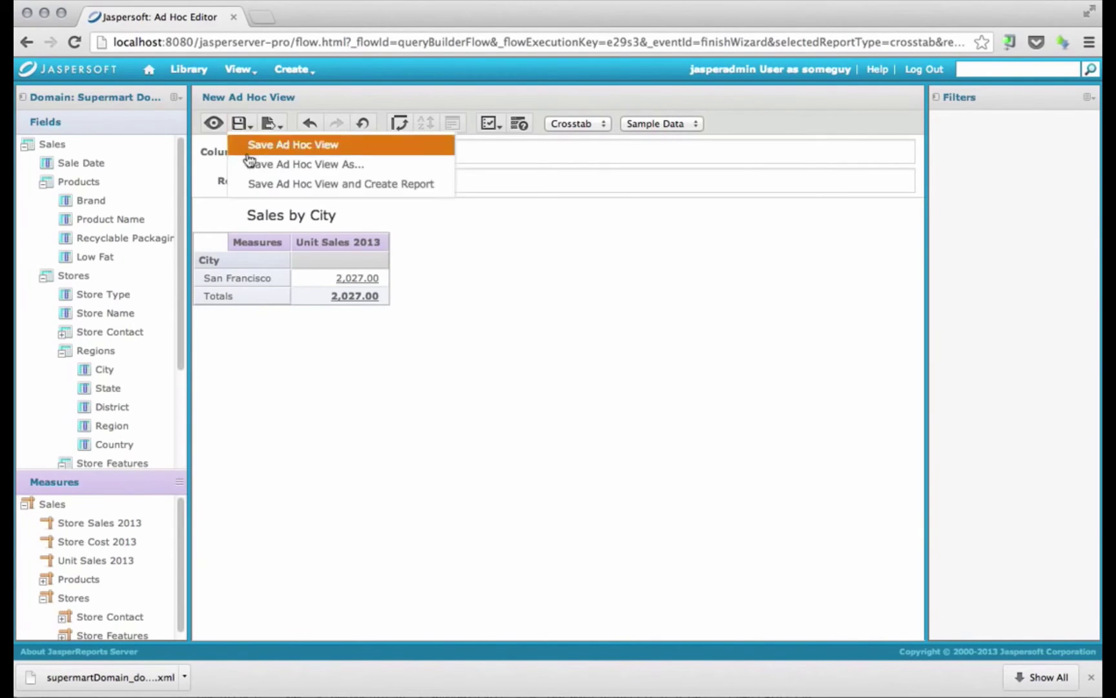
{"action": "left_click", "coordinate": [250, 164]}
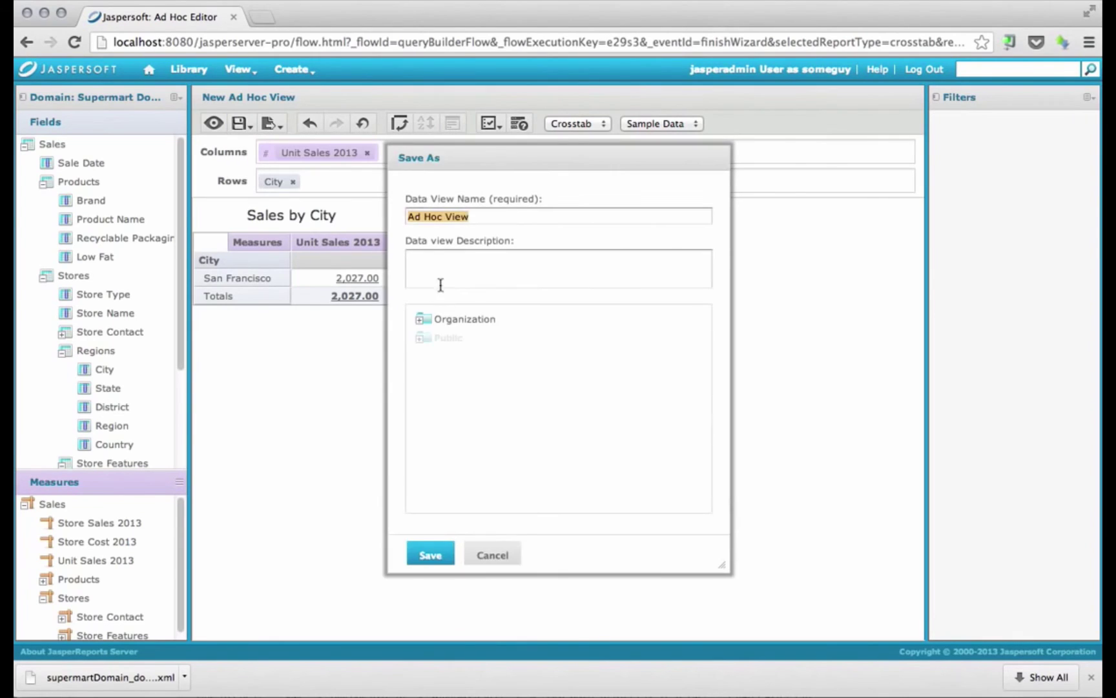
{"action": "left_click", "coordinate": [428, 321]}
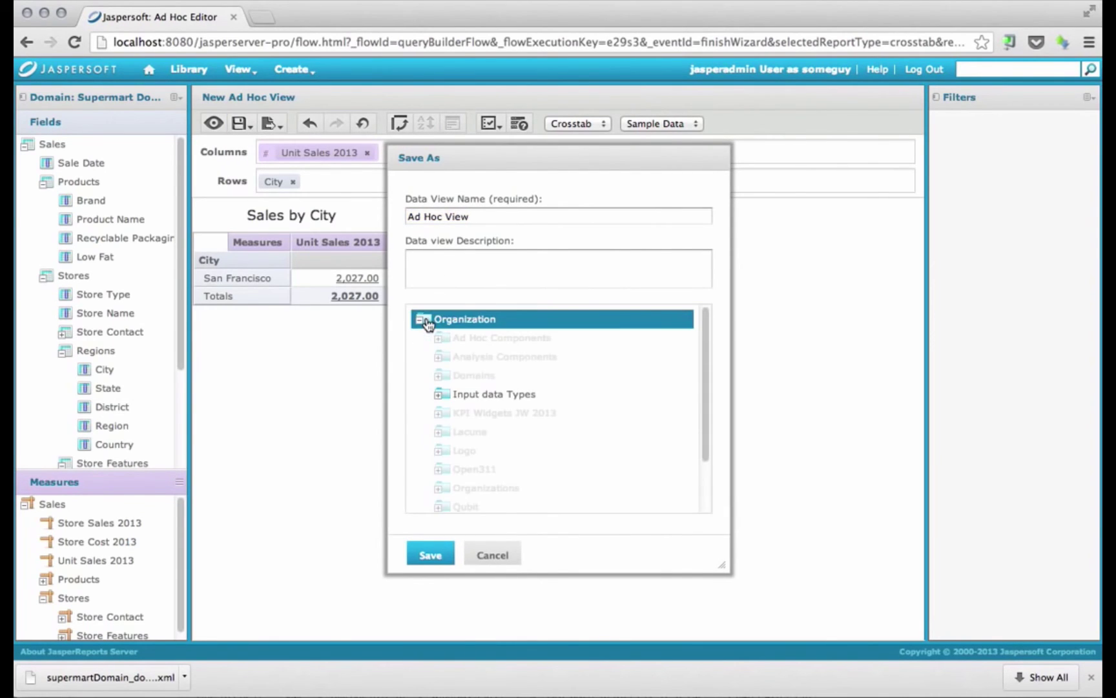
{"action": "scroll", "coordinate": [444, 394], "scroll_direction": "down", "scroll_amount": 3}
{"action": "left_click", "coordinate": [450, 465]}
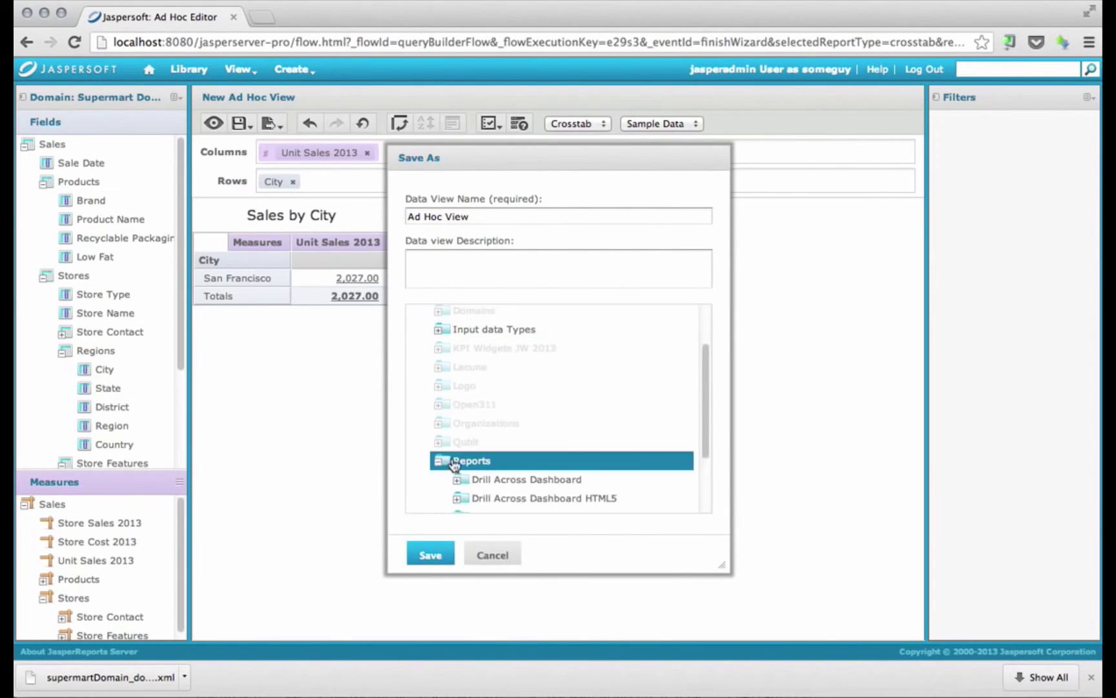
{"action": "scroll", "coordinate": [454, 464], "scroll_direction": "down", "scroll_amount": 3}
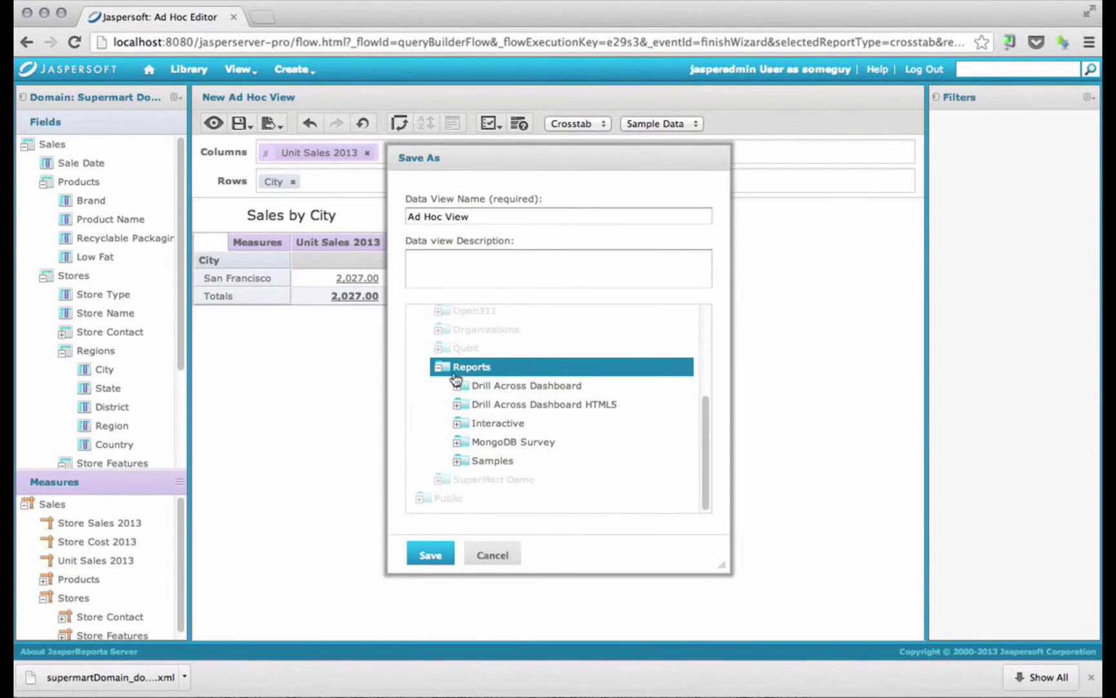
{"action": "left_click", "coordinate": [444, 565]}
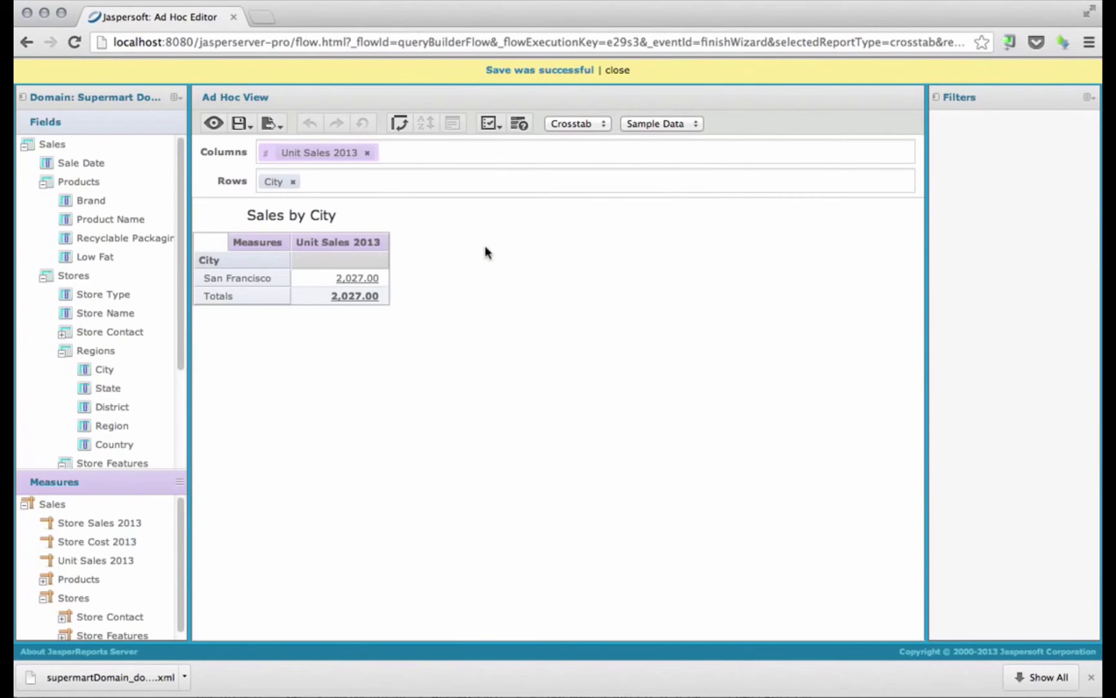
{"action": "left_click", "coordinate": [615, 70]}
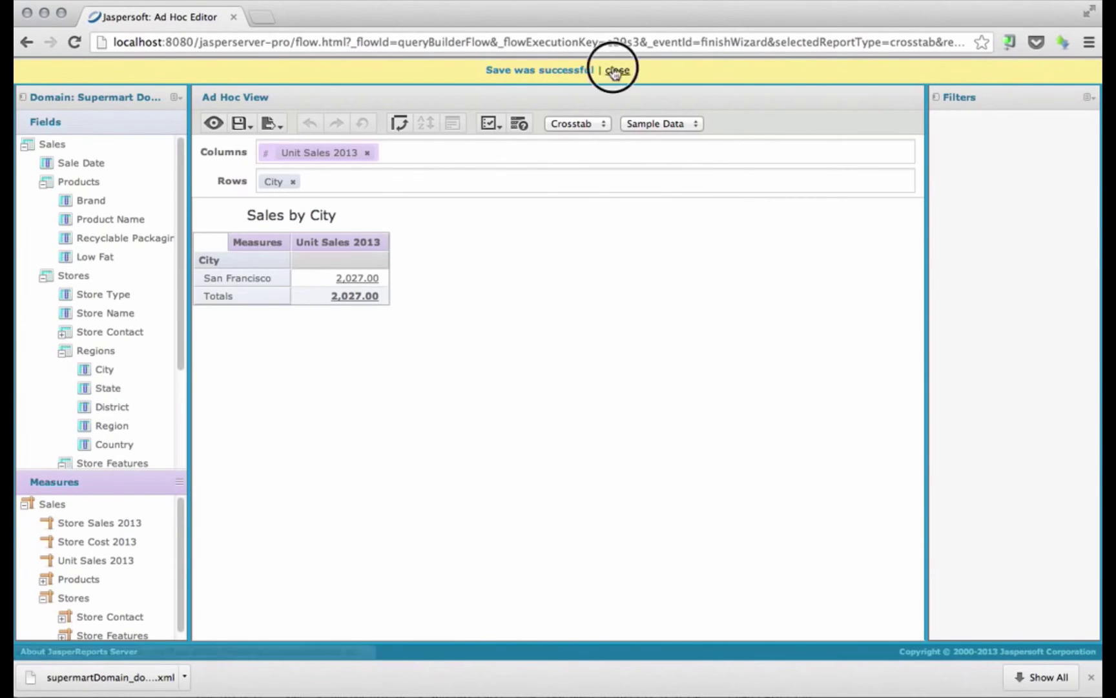
{"action": "mouse_move", "coordinate": [239, 71]}
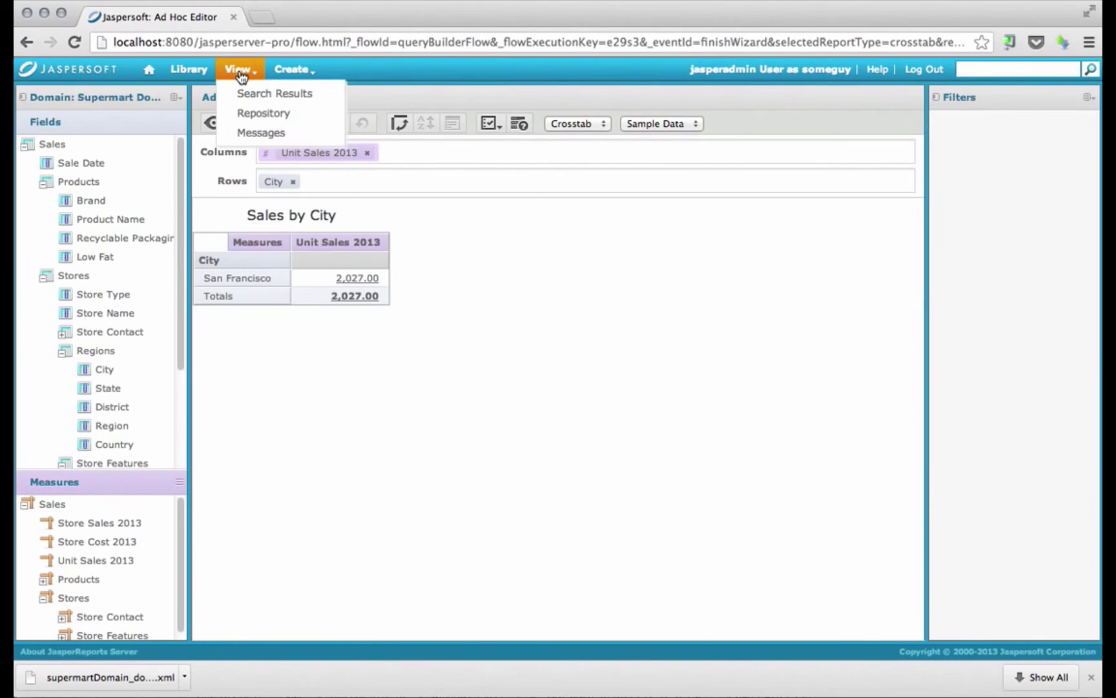
Return to administrator and add a new user with a user name and password to organization_1
{"action": "left_click", "coordinate": [922, 70]}
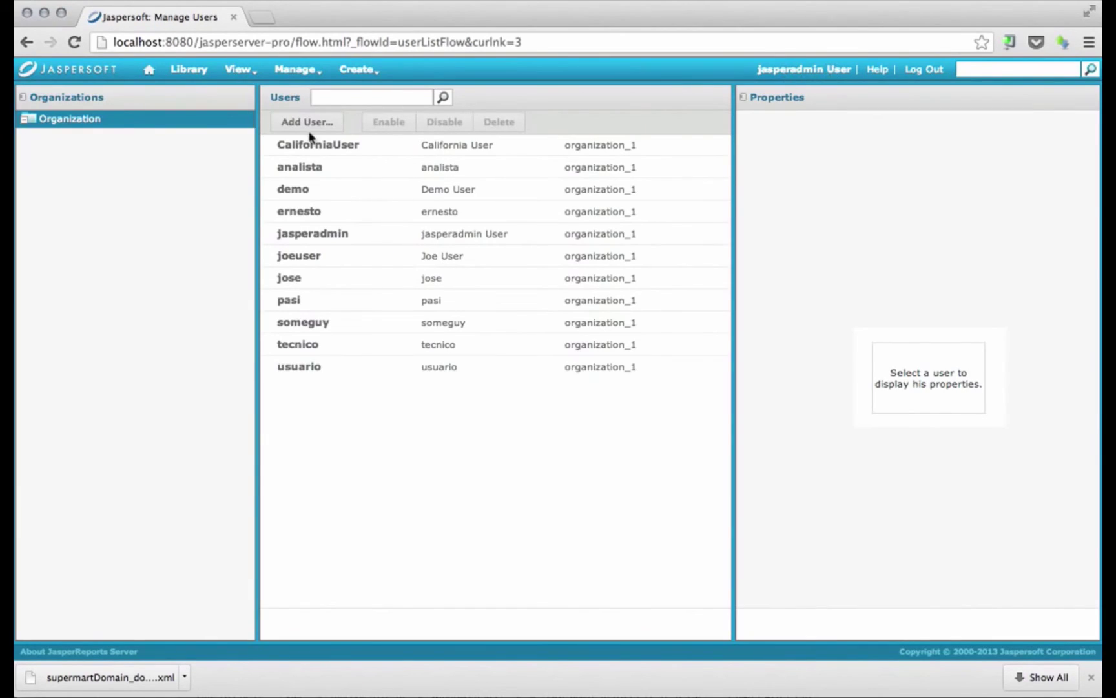
{"action": "left_click", "coordinate": [301, 125]}
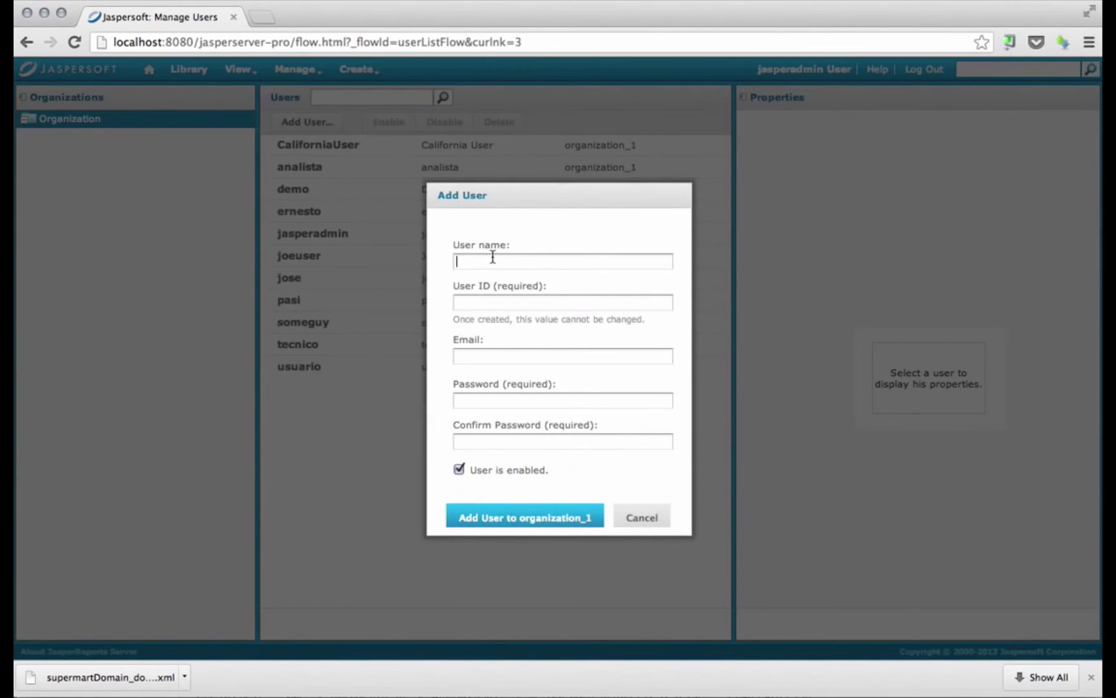
{"action": "left_click", "coordinate": [492, 257]}
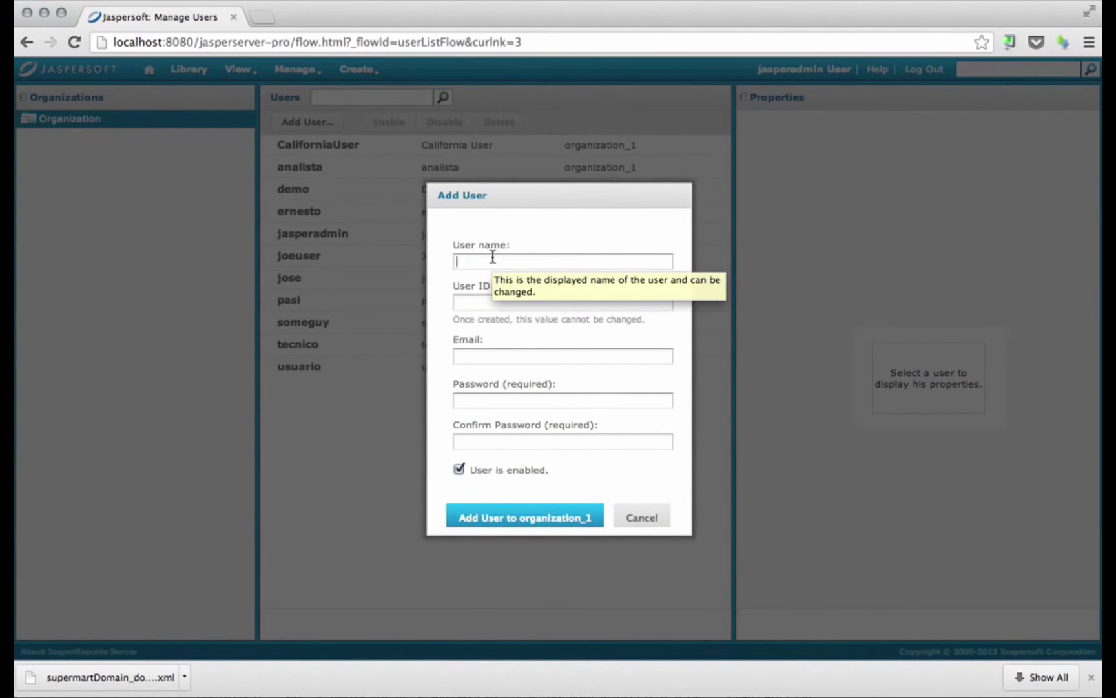
{"action": "type", "text": "someothergu"}
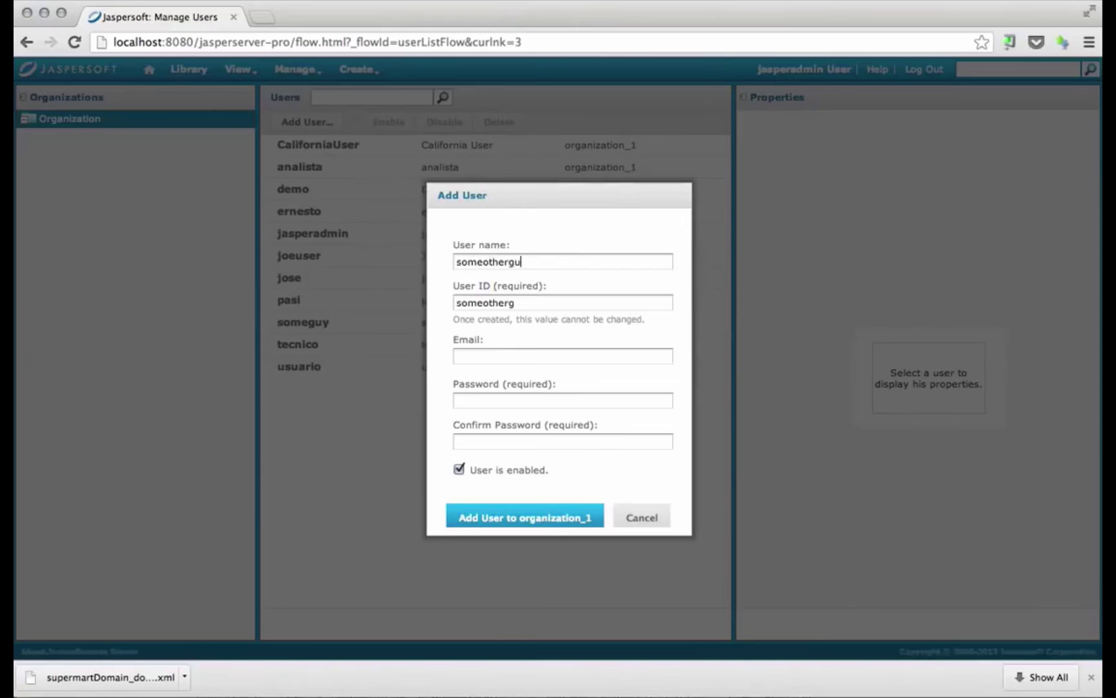
{"action": "type", "text": "y"}
{"action": "left_click", "coordinate": [481, 397]}
{"action": "type", "text": "1231234"}
{"action": "left_click", "coordinate": [486, 520]}
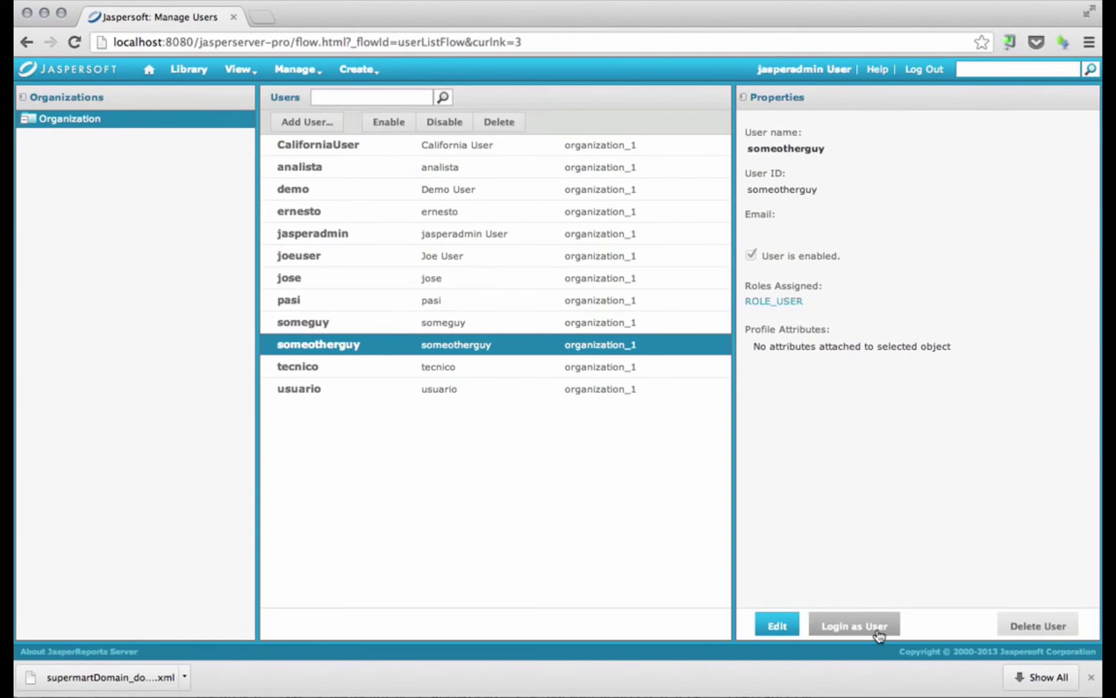
Edit the new user, enter City and Los Angeles on the Attributes tab, and save
{"action": "left_click", "coordinate": [777, 625]}
{"action": "left_click", "coordinate": [877, 119]}
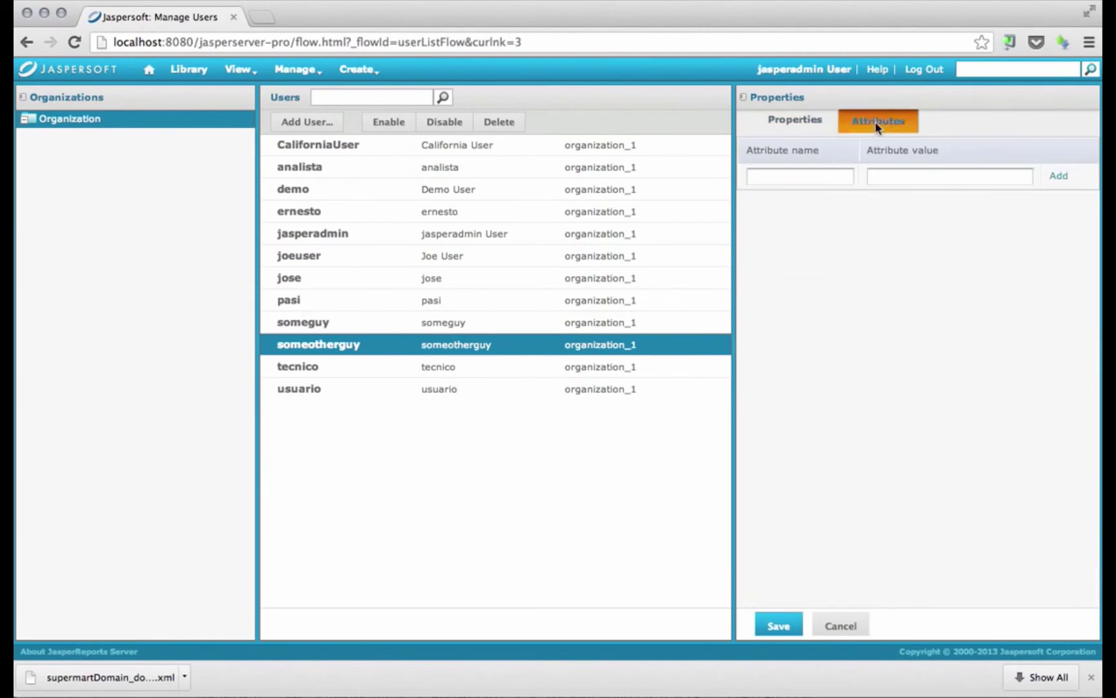
{"action": "left_click", "coordinate": [793, 183]}
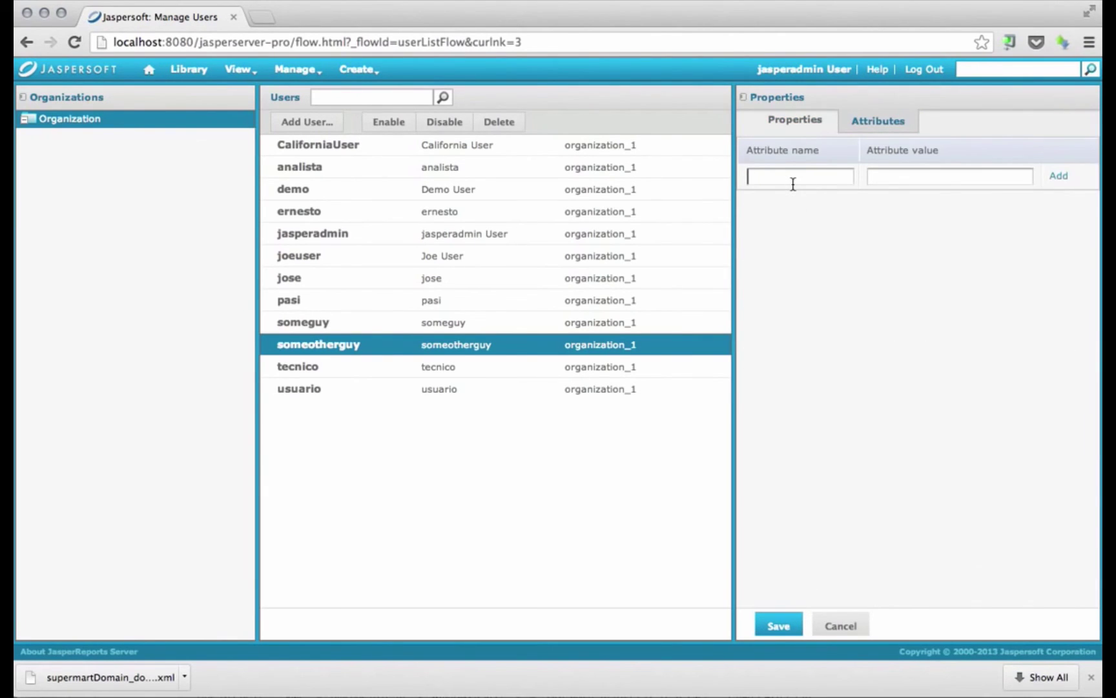
{"action": "type", "text": "City"}
{"action": "type", "text": "Los Angeles"}
{"action": "left_click", "coordinate": [796, 622]}
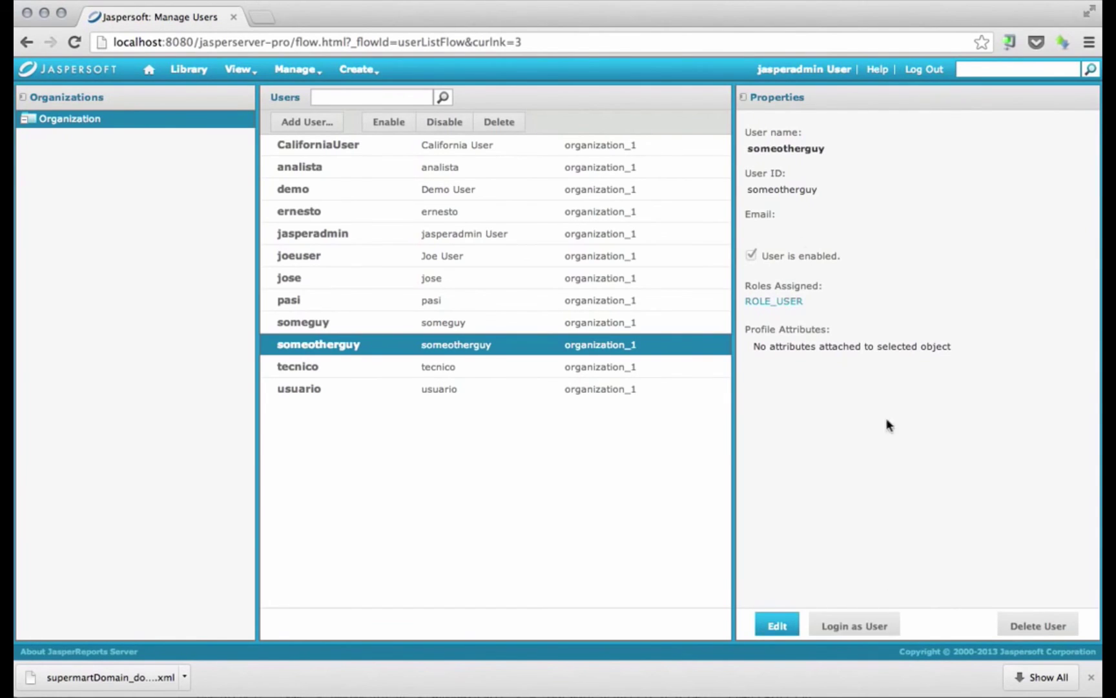
Reopen the user, add the attribute City = Los Angeles, and save the user
{"action": "left_click", "coordinate": [777, 632]}
{"action": "left_click", "coordinate": [879, 122]}
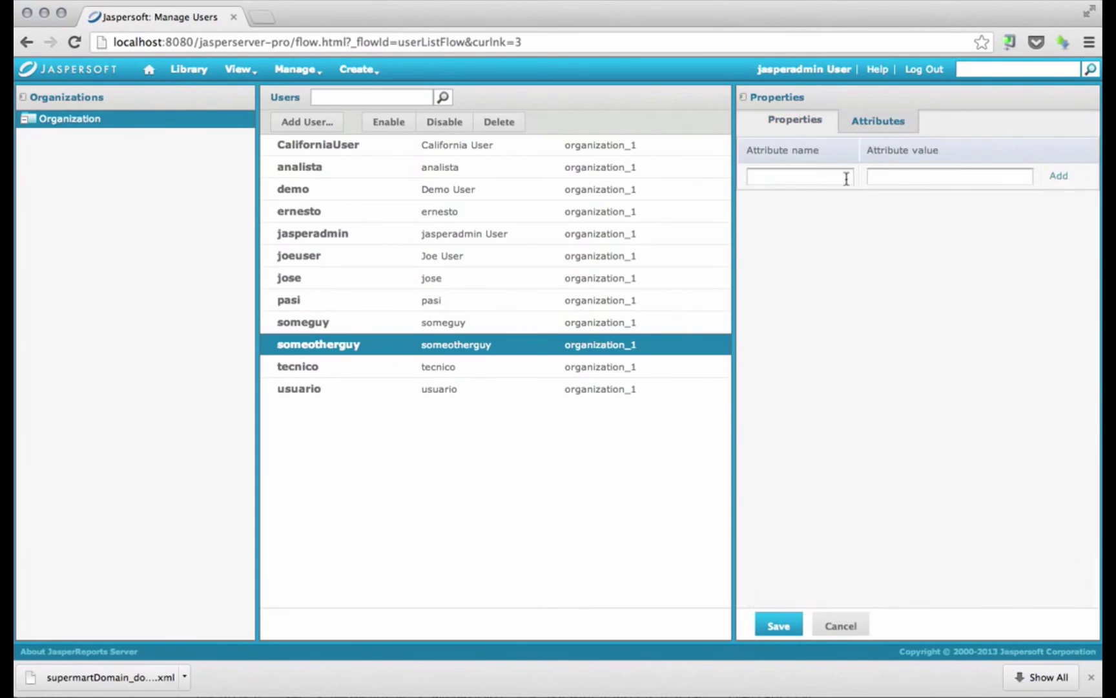
{"action": "left_click", "coordinate": [837, 179]}
{"action": "type", "text": "City"}
{"action": "key", "text": "Tab"}
{"action": "type", "text": "Los Angeles"}
{"action": "left_click", "coordinate": [1058, 176]}
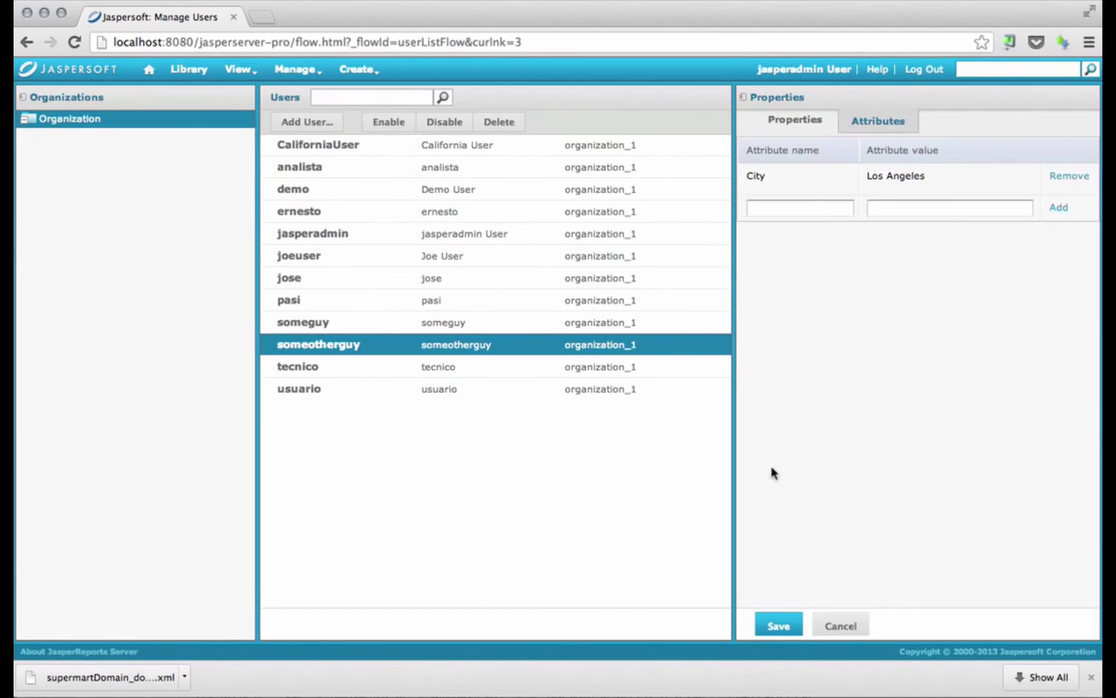
{"action": "left_click", "coordinate": [779, 625]}
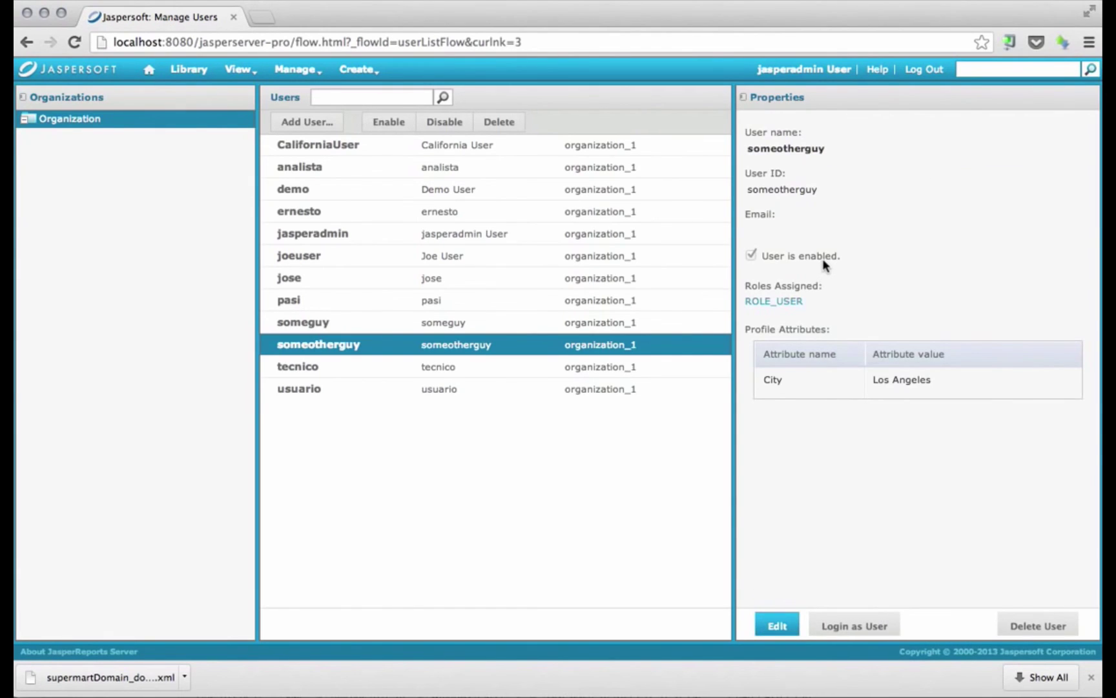
Log in as the new user and list the Library sorted by modified date
{"action": "left_click", "coordinate": [881, 624]}
{"action": "left_click", "coordinate": [237, 69]}
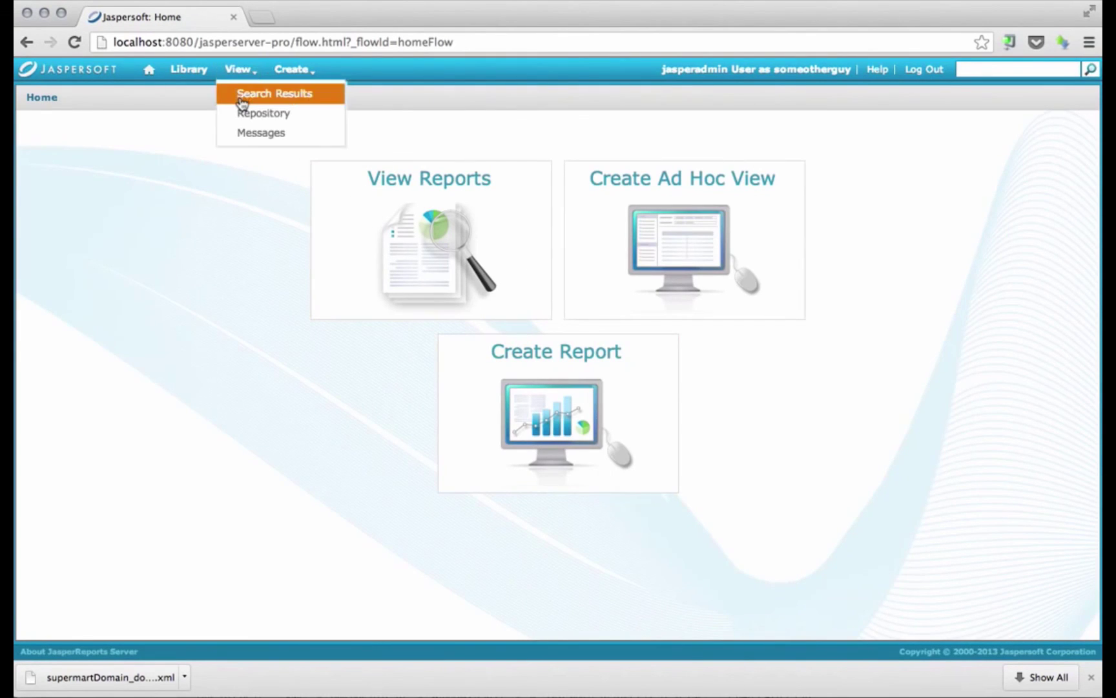
{"action": "left_click", "coordinate": [245, 113]}
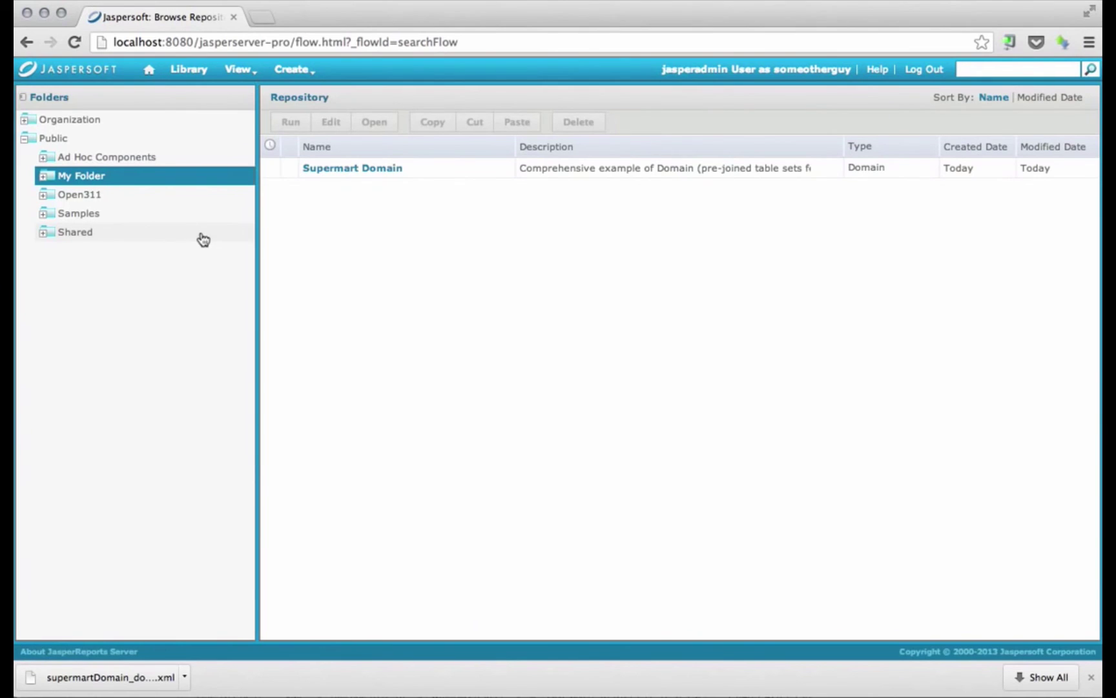
{"action": "left_click", "coordinate": [27, 121]}
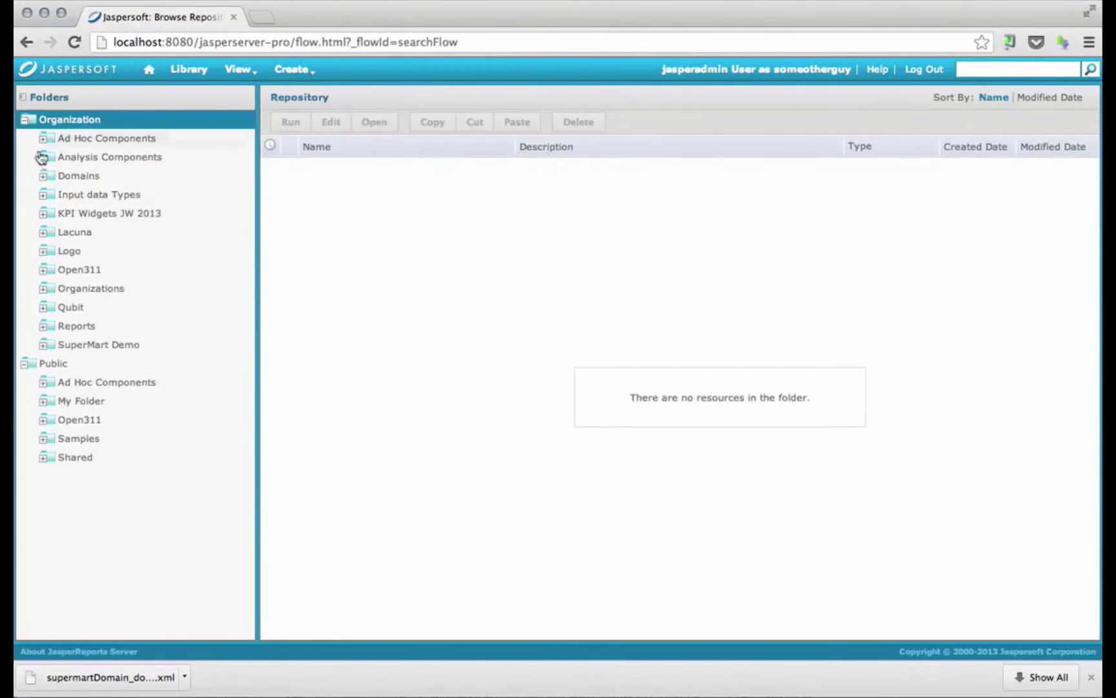
{"action": "left_click", "coordinate": [186, 71]}
{"action": "left_click", "coordinate": [1049, 97]}
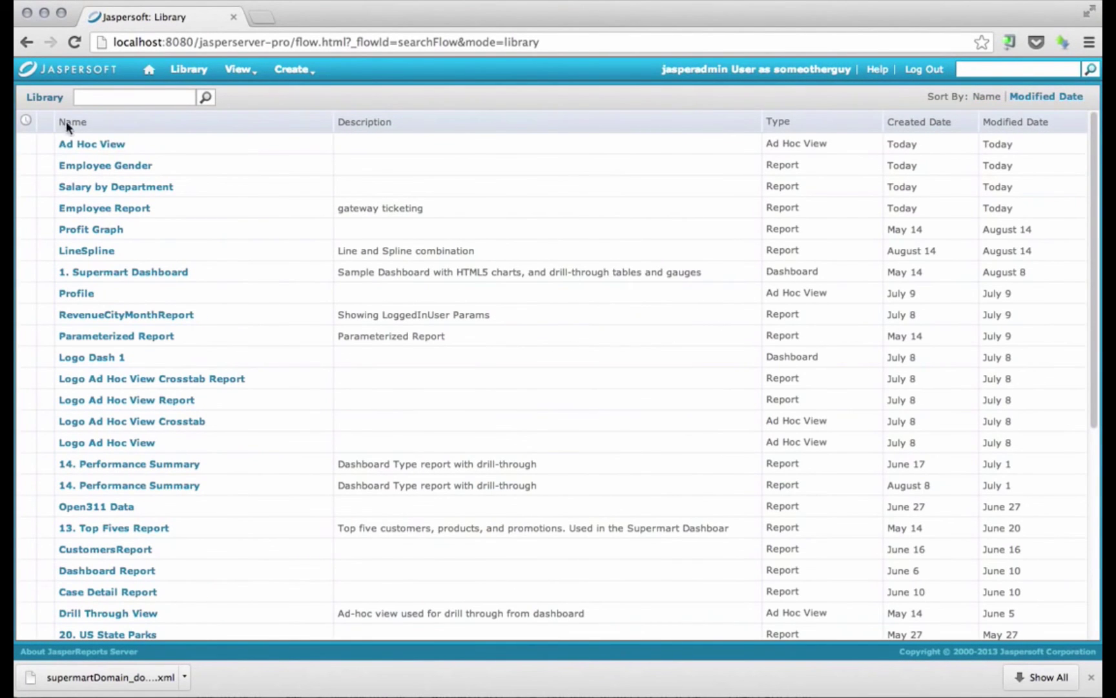
Open the saved Ad Hoc View from the Library list
{"action": "left_click", "coordinate": [107, 153]}
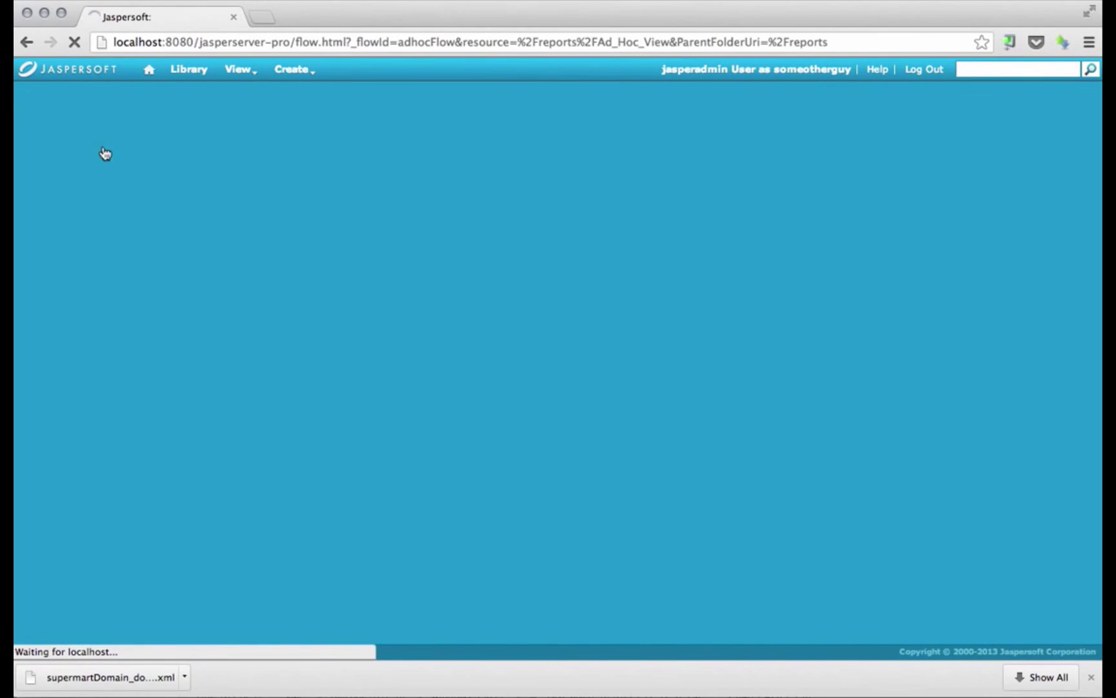